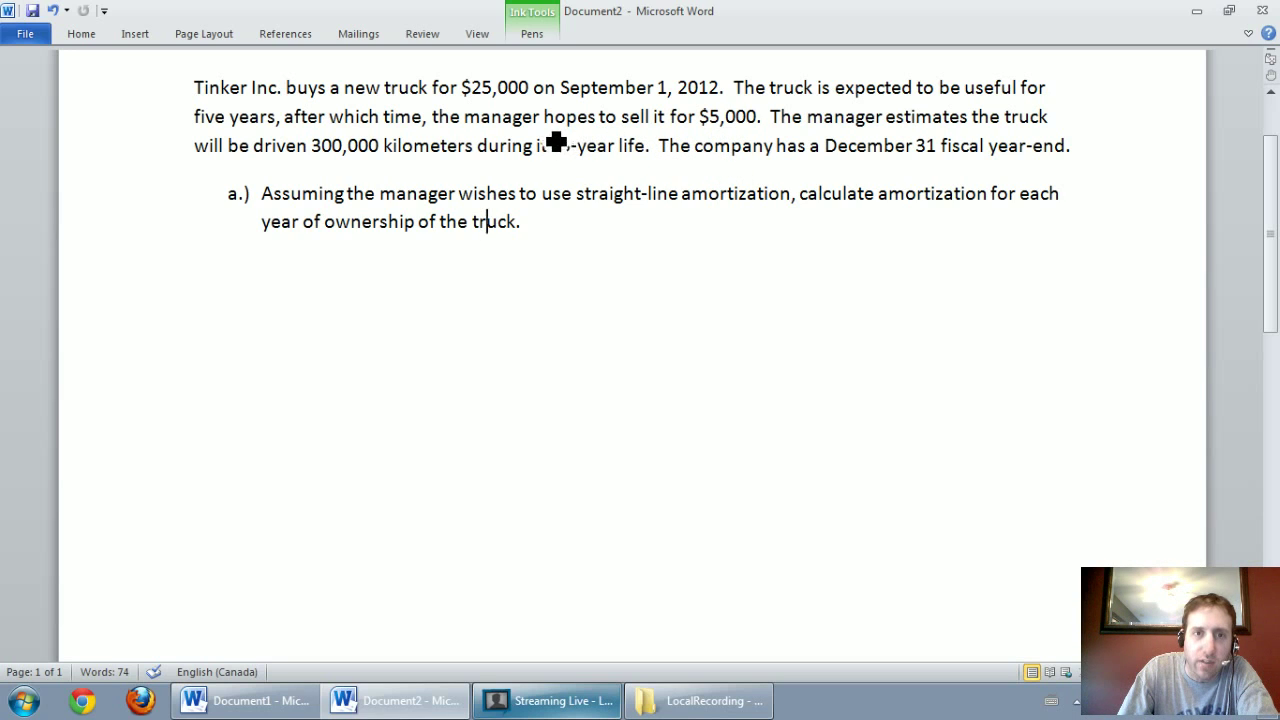
# - Underline the $5,000 resale estimate and handwrite '25,000 Cost –' below question a.)
pyautogui.moveTo(543, 126); pyautogui.dragTo(760, 124)
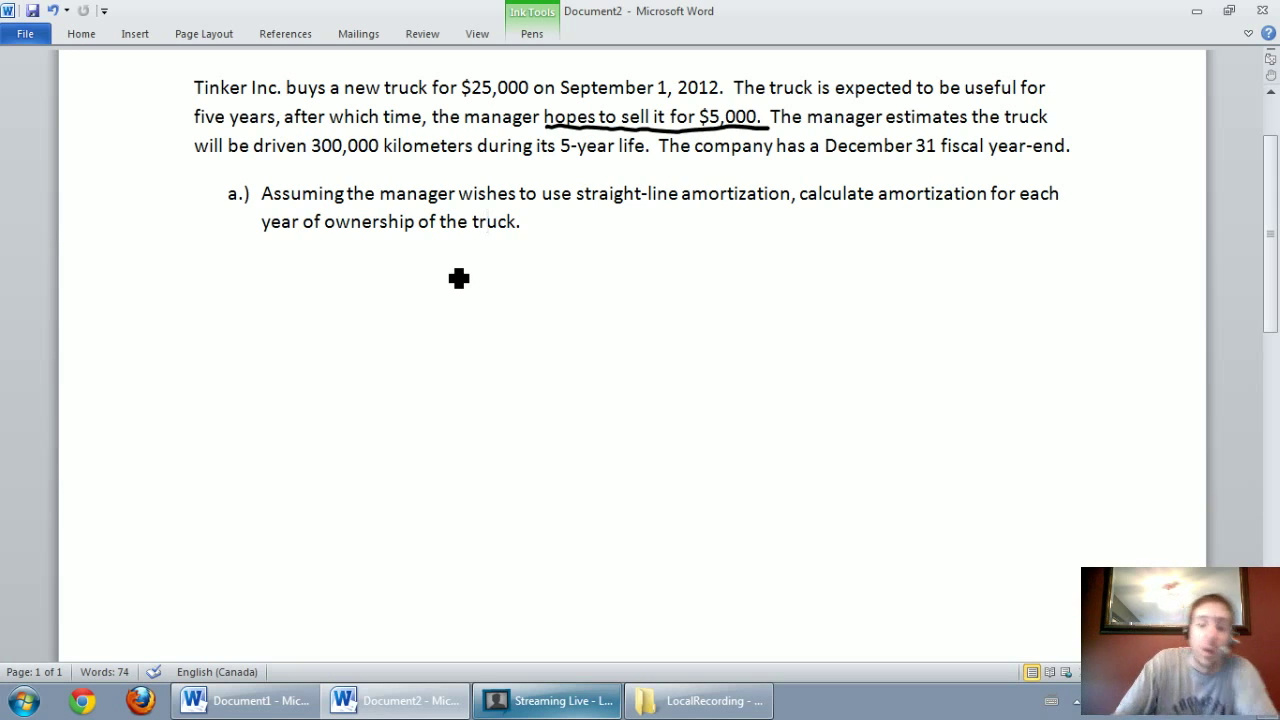
pyautogui.moveTo(307, 263)
pyautogui.mouseDown()
pyautogui.moveTo(322, 287)
pyautogui.moveTo(375, 272)
pyautogui.moveTo(432, 281)
pyautogui.mouseUp()
pyautogui.moveTo(363, 292)
pyautogui.mouseDown()
pyautogui.moveTo(365, 311)
pyautogui.moveTo(320, 340)
pyautogui.moveTo(342, 340)
pyautogui.mouseUp()
pyautogui.moveTo(368, 312)
pyautogui.mouseDown()
pyautogui.moveTo(372, 338)
pyautogui.moveTo(388, 322)
pyautogui.mouseUp()
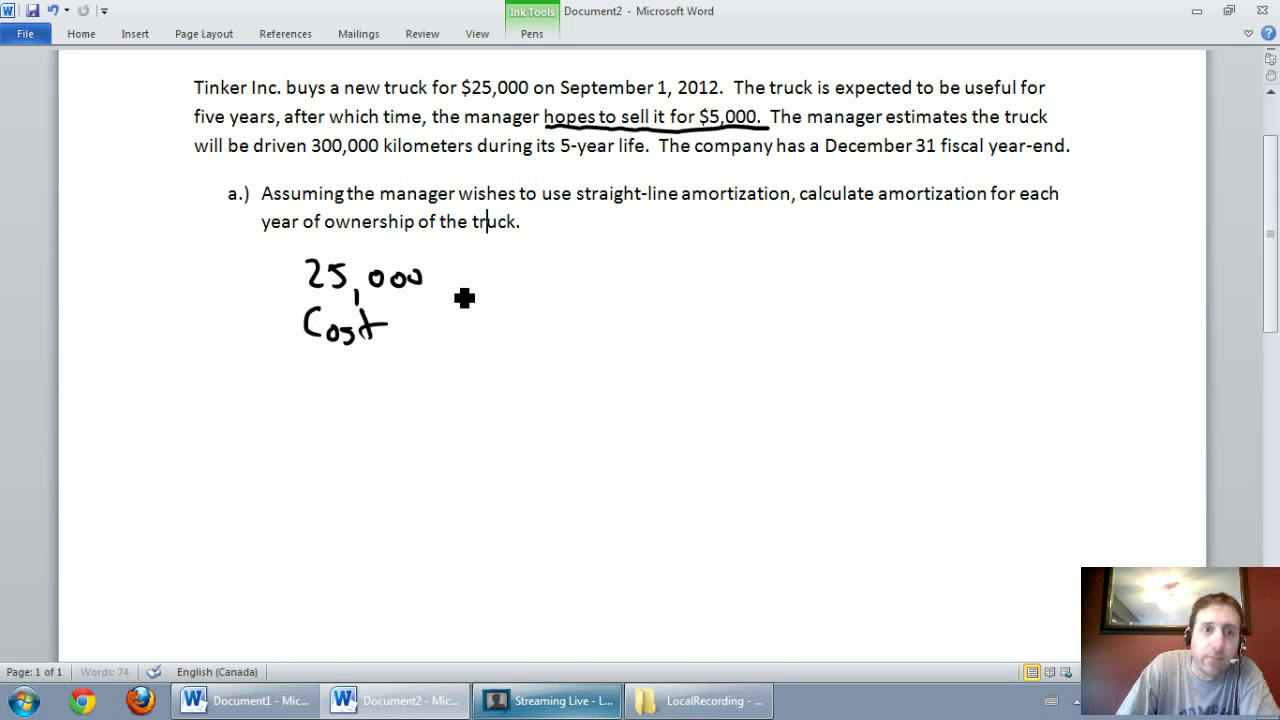
pyautogui.moveTo(452, 284)
pyautogui.mouseDown()
pyautogui.moveTo(526, 294)
pyautogui.moveTo(540, 265)
pyautogui.moveTo(542, 302)
pyautogui.mouseUp()
# - Continue the ink equation with '5,000 Residual Value ='
pyautogui.moveTo(564, 276); pyautogui.dragTo(598, 276)
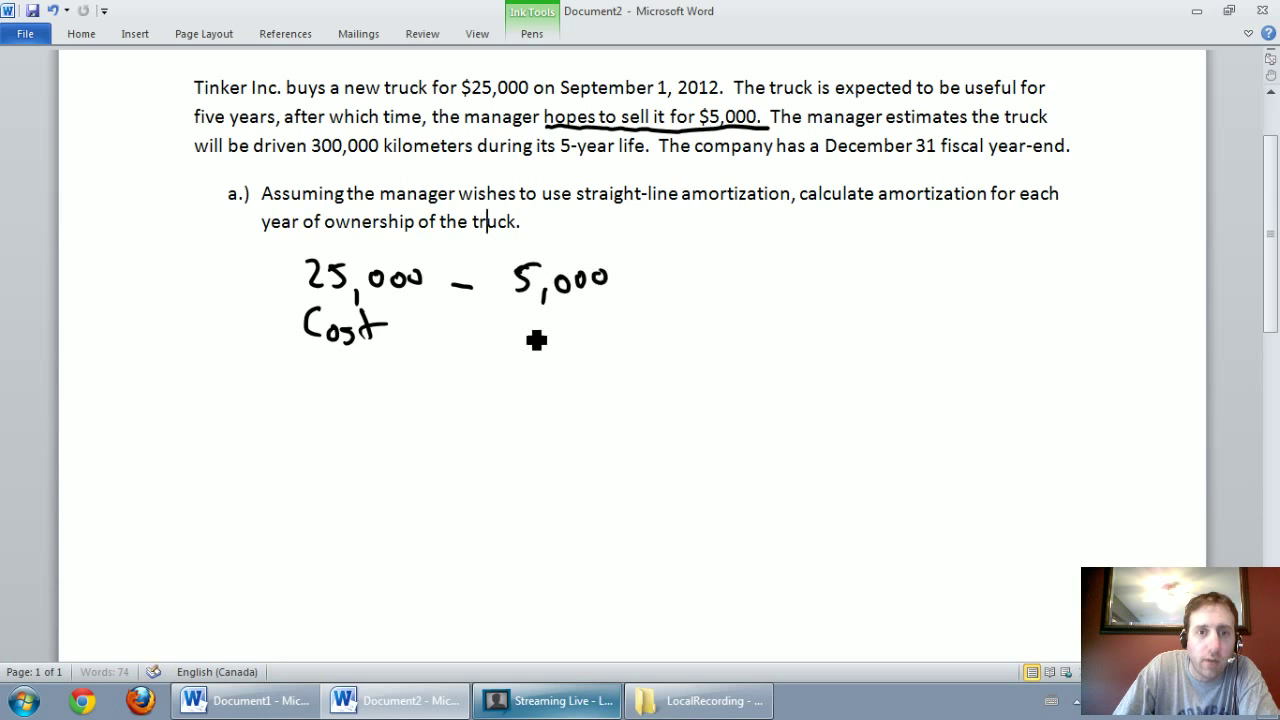
pyautogui.moveTo(516, 312); pyautogui.dragTo(528, 336)
pyautogui.moveTo(532, 330)
pyautogui.mouseDown()
pyautogui.moveTo(551, 349)
pyautogui.moveTo(560, 340)
pyautogui.mouseUp()
pyautogui.moveTo(566, 326)
pyautogui.mouseDown()
pyautogui.moveTo(566, 340)
pyautogui.moveTo(626, 326)
pyautogui.mouseUp()
pyautogui.moveTo(554, 358); pyautogui.dragTo(566, 374)
pyautogui.moveTo(566, 374); pyautogui.dragTo(635, 368)
pyautogui.moveTo(664, 290)
pyautogui.mouseDown()
pyautogui.moveTo(678, 287)
pyautogui.moveTo(678, 303)
pyautogui.mouseUp()
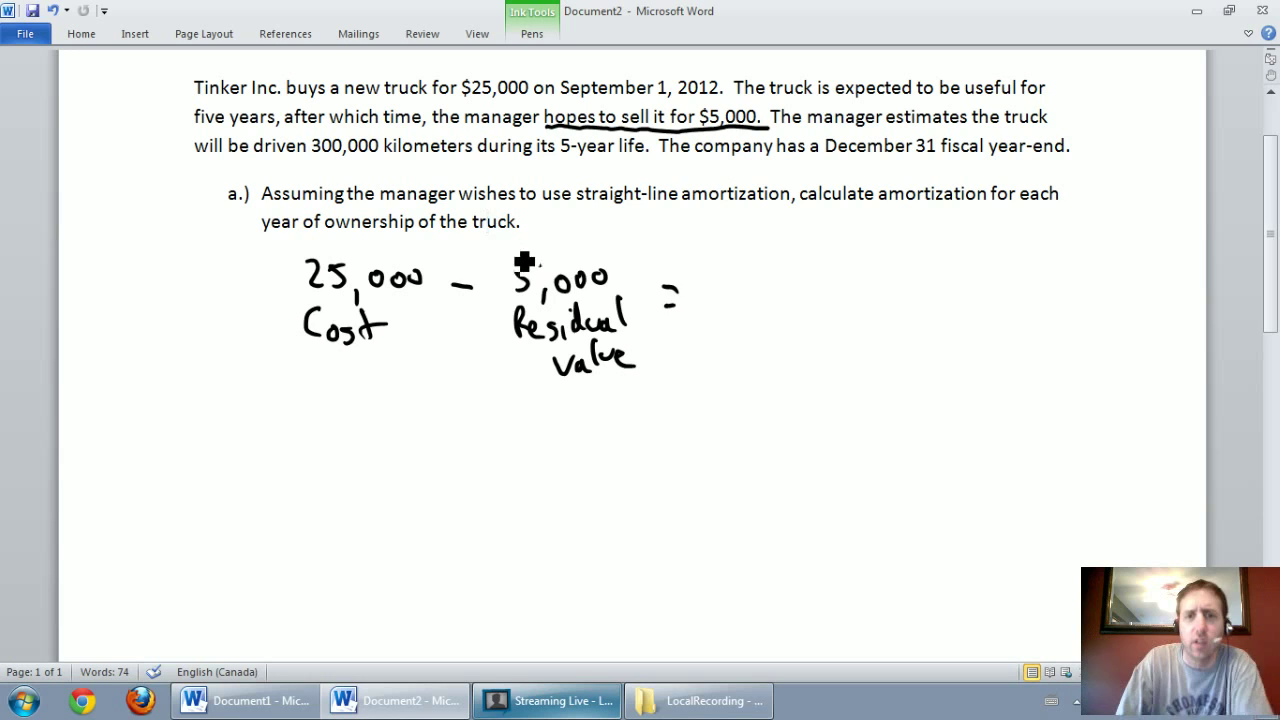
# - Finish the equation with '20,000 Amortizable Cost'
pyautogui.moveTo(700, 272)
pyautogui.mouseDown()
pyautogui.moveTo(722, 293)
pyautogui.moveTo(736, 272)
pyautogui.moveTo(746, 308)
pyautogui.mouseUp()
pyautogui.moveTo(766, 272); pyautogui.dragTo(781, 276)
pyautogui.moveTo(801, 274); pyautogui.dragTo(812, 276)
pyautogui.moveTo(720, 340)
pyautogui.mouseDown()
pyautogui.moveTo(834, 320)
pyautogui.moveTo(852, 330)
pyautogui.moveTo(900, 312)
pyautogui.moveTo(903, 326)
pyautogui.mouseUp()
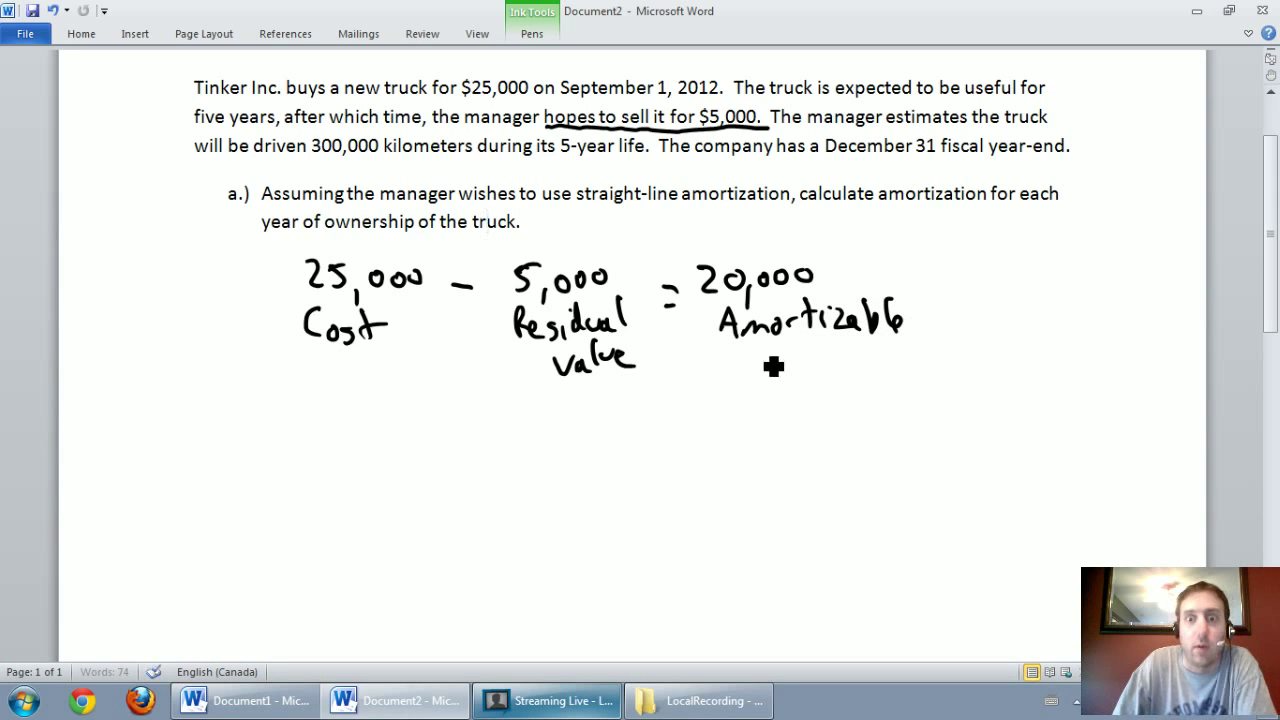
pyautogui.moveTo(773, 367)
pyautogui.mouseDown()
pyautogui.moveTo(794, 380)
pyautogui.moveTo(817, 363)
pyautogui.moveTo(838, 373)
pyautogui.mouseUp()
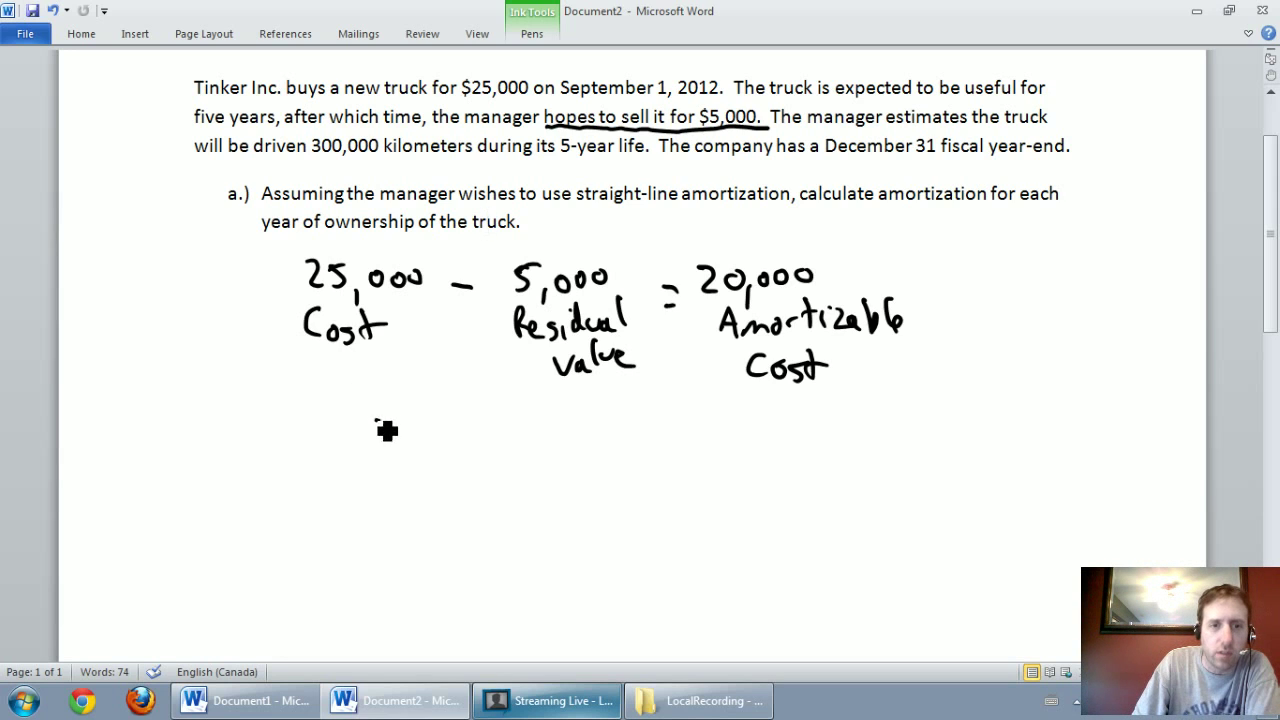
# - Handwrite '20,000 / 5 year = 4,000/year' beneath the amortizable cost equation
pyautogui.moveTo(379, 423); pyautogui.dragTo(401, 450)
pyautogui.moveTo(423, 434)
pyautogui.mouseDown()
pyautogui.moveTo(427, 459)
pyautogui.moveTo(549, 443)
pyautogui.moveTo(506, 470)
pyautogui.moveTo(551, 446)
pyautogui.moveTo(540, 472)
pyautogui.moveTo(685, 472)
pyautogui.mouseUp()
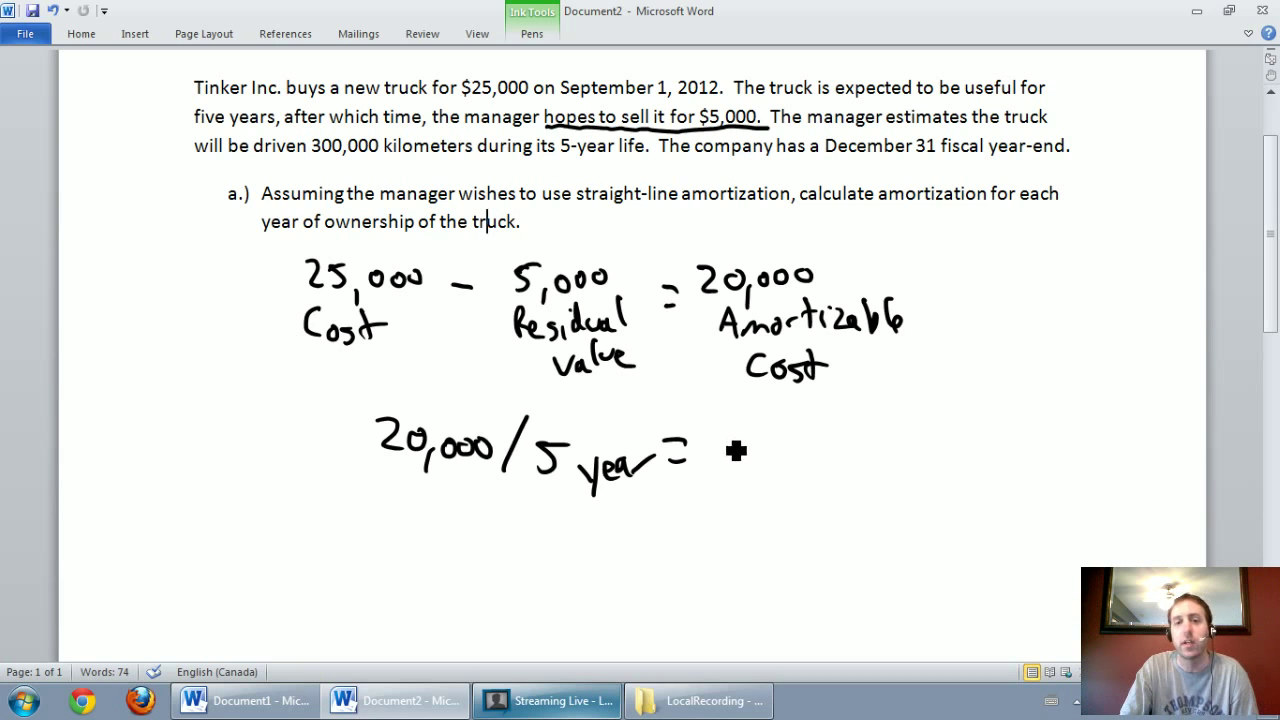
pyautogui.moveTo(723, 430)
pyautogui.mouseDown()
pyautogui.moveTo(770, 456)
pyautogui.moveTo(862, 462)
pyautogui.moveTo(874, 492)
pyautogui.moveTo(940, 458)
pyautogui.mouseUp()
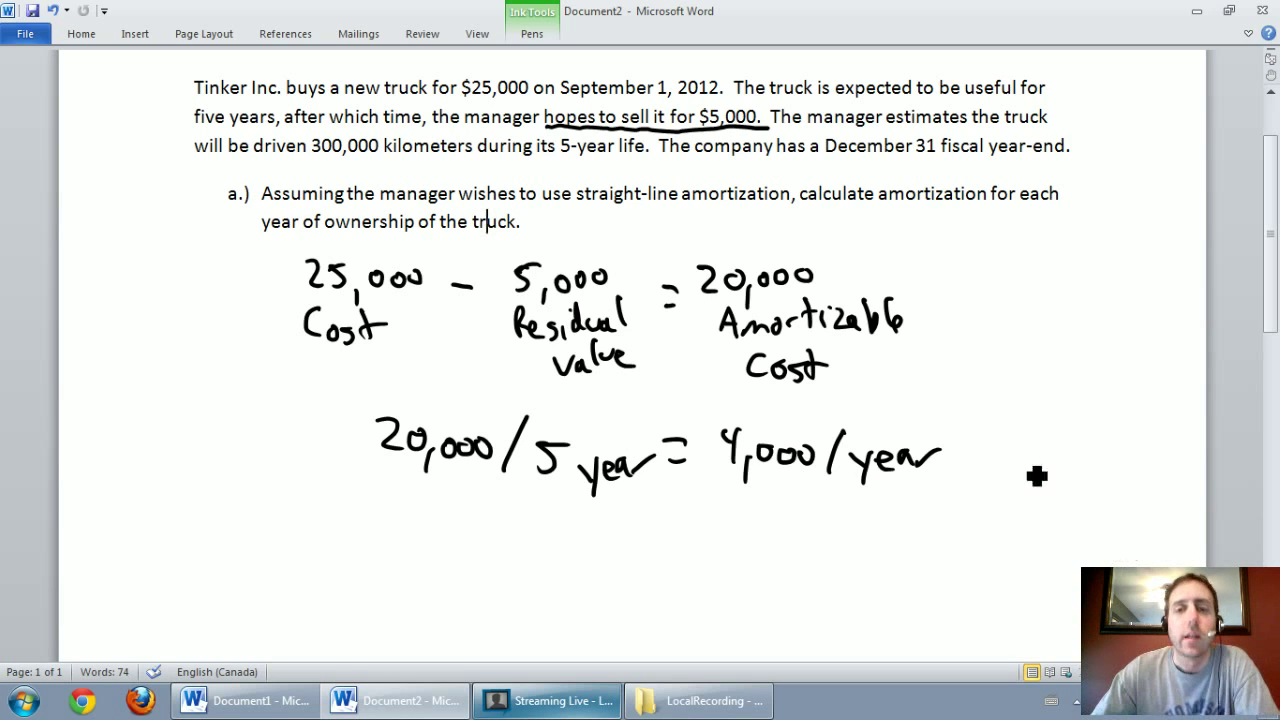
# - Write the year 2012 with a '# of months' heading and 4 months
pyautogui.scroll(-3, 1004, 409)
pyautogui.scroll(-2, 1006, 408)
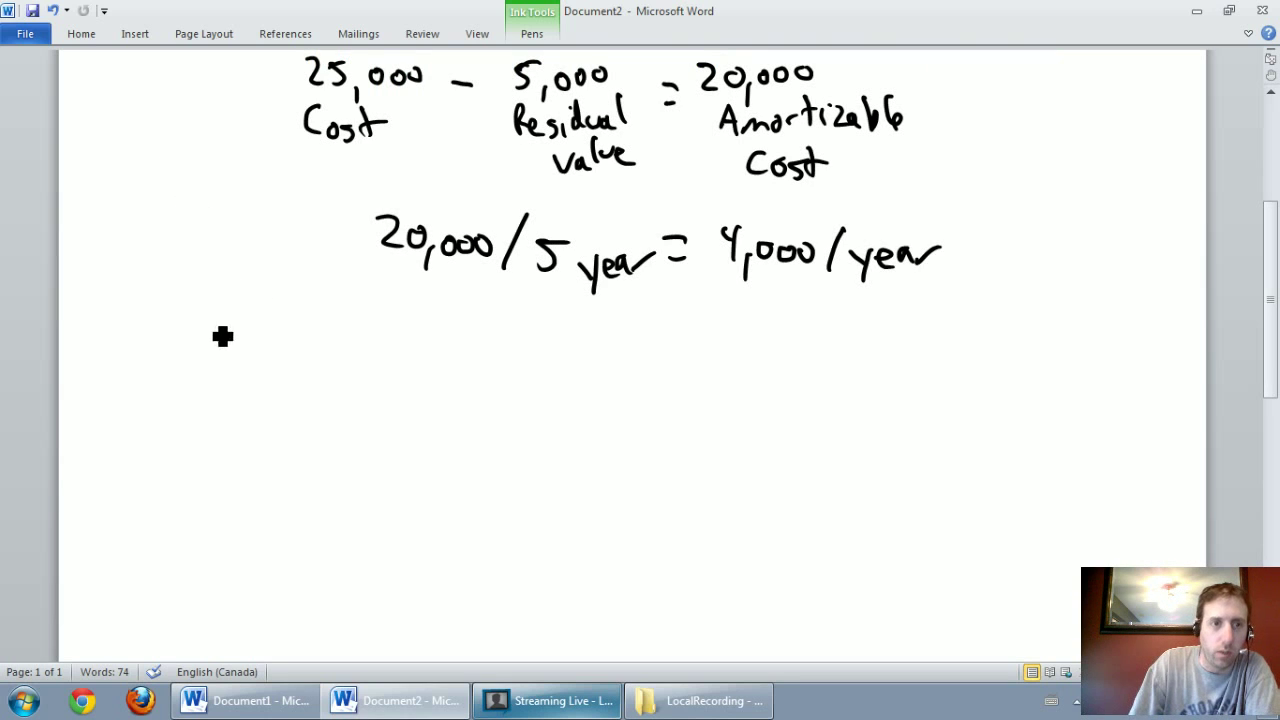
pyautogui.moveTo(209, 313)
pyautogui.mouseDown()
pyautogui.moveTo(229, 341)
pyautogui.moveTo(245, 322)
pyautogui.moveTo(249, 343)
pyautogui.mouseUp()
pyautogui.moveTo(258, 326); pyautogui.dragTo(277, 350)
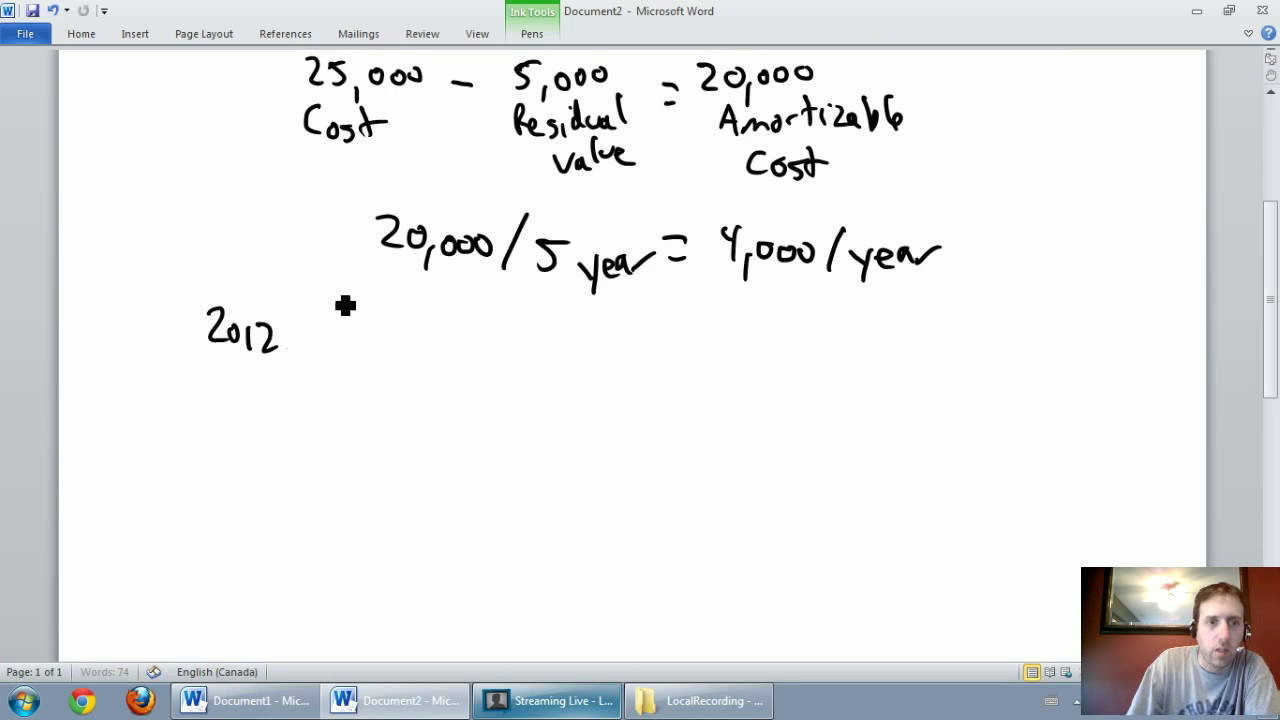
pyautogui.moveTo(322, 280); pyautogui.dragTo(323, 292)
pyautogui.moveTo(331, 280)
pyautogui.mouseDown()
pyautogui.moveTo(357, 314)
pyautogui.moveTo(436, 303)
pyautogui.moveTo(474, 320)
pyautogui.mouseUp()
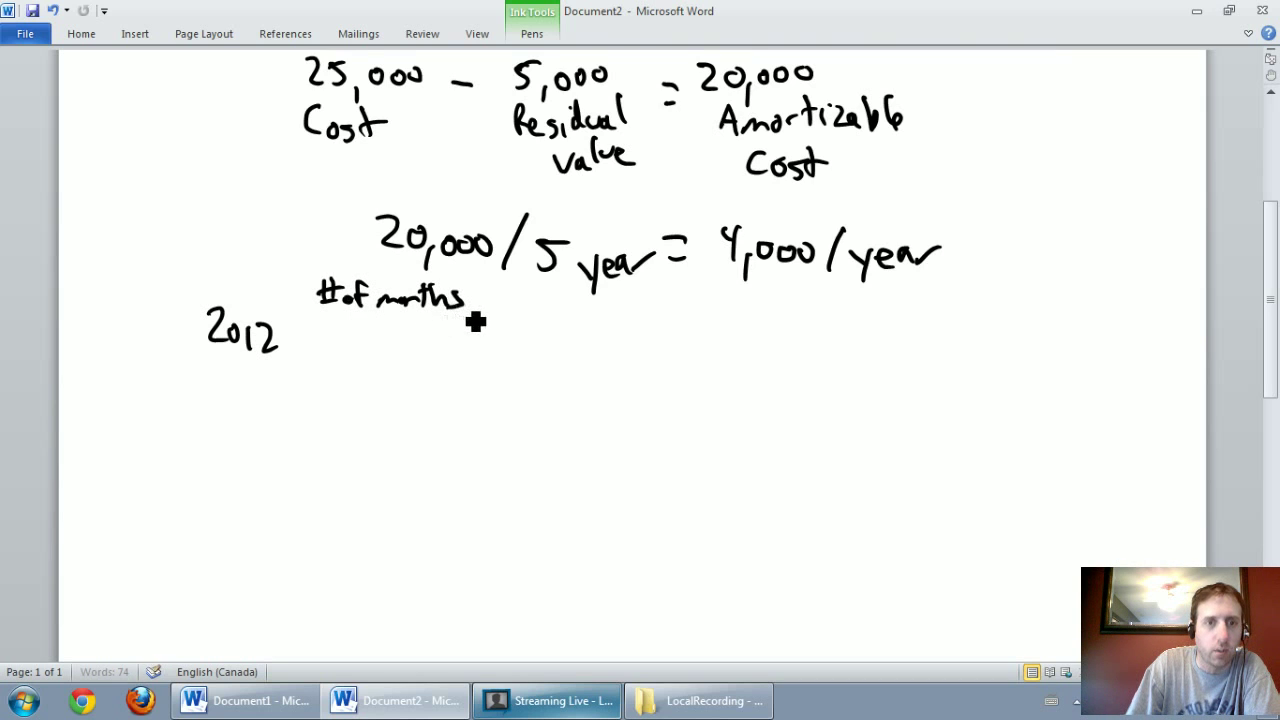
pyautogui.scroll(4, 516, 288)
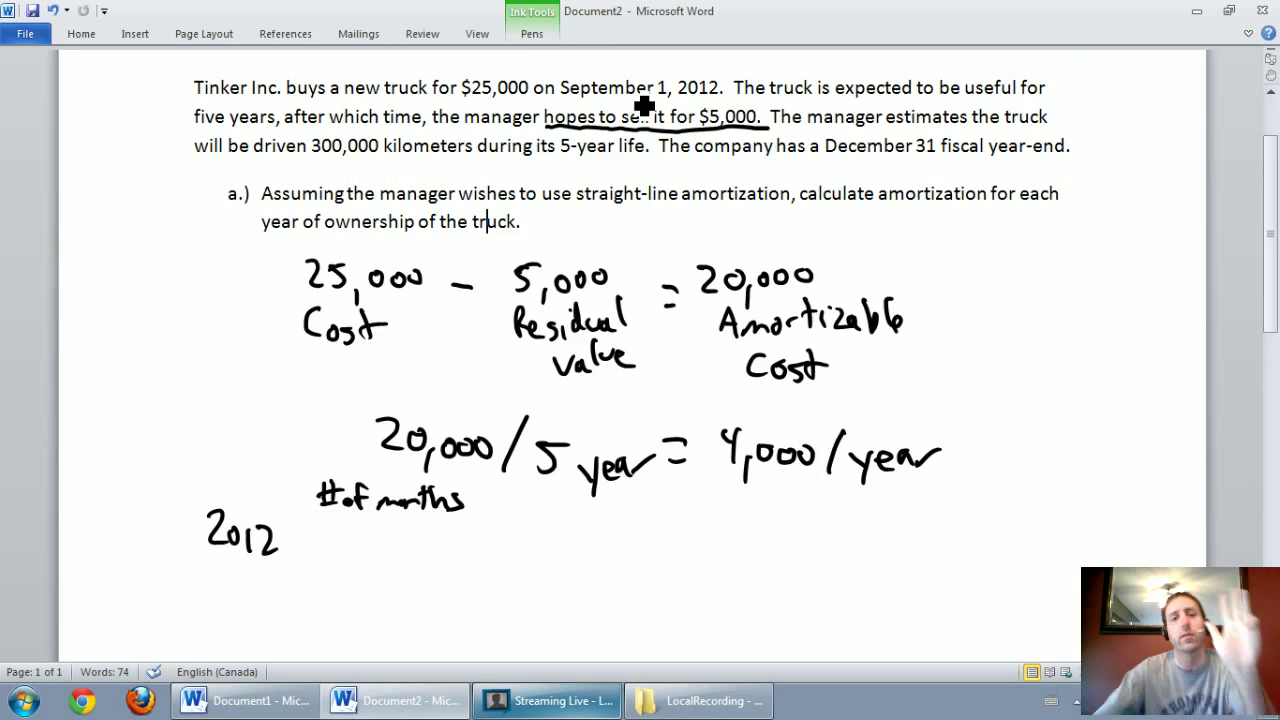
pyautogui.scroll(-1, 643, 106)
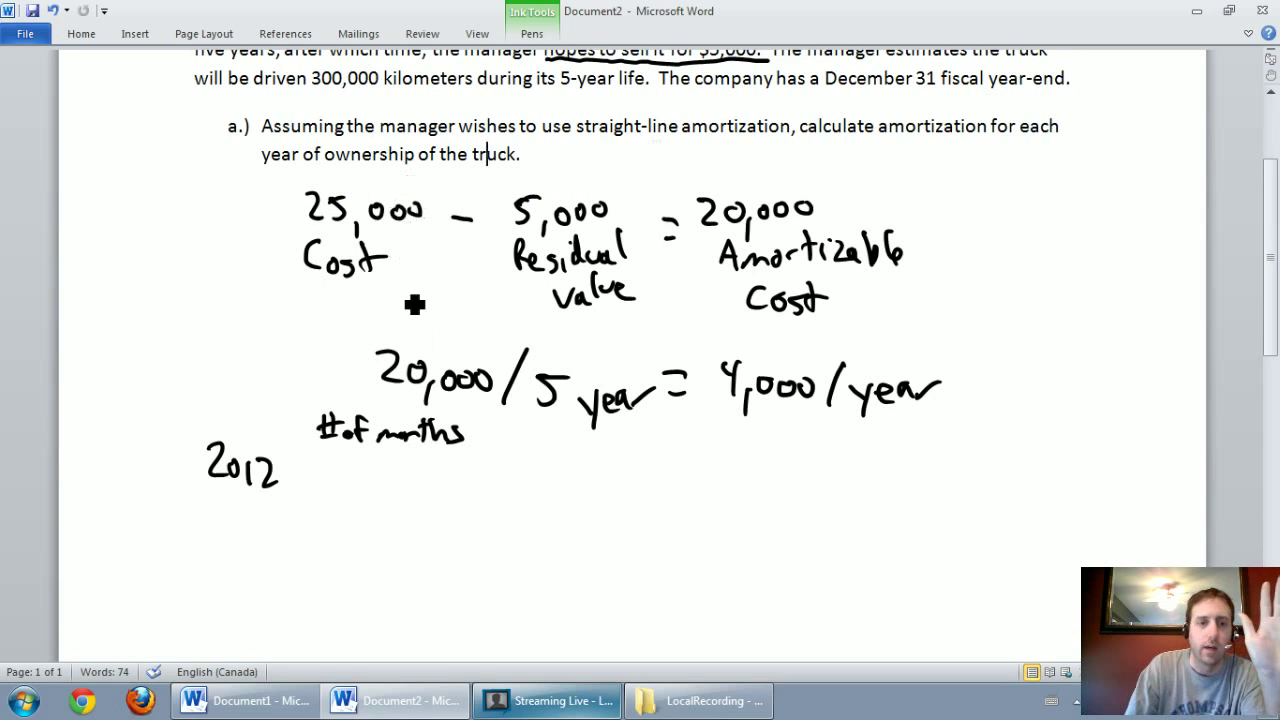
pyautogui.moveTo(386, 463); pyautogui.dragTo(402, 477)
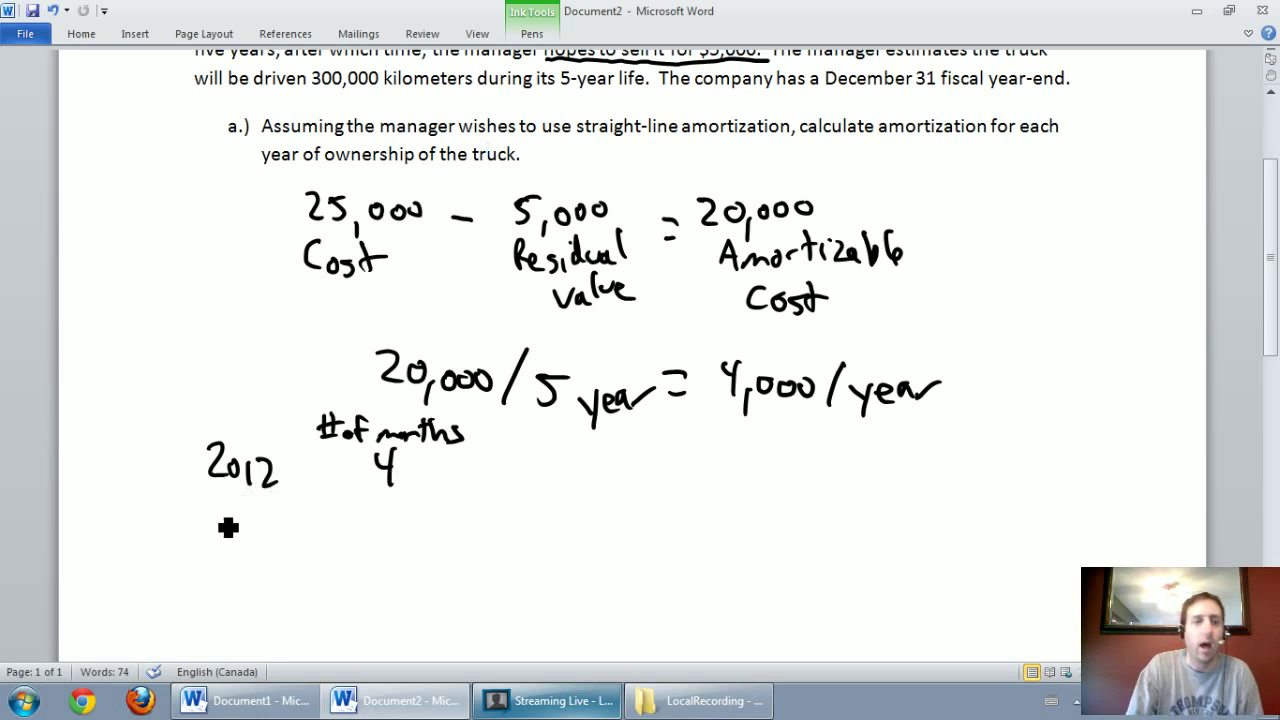
# - Add rows for 2013 and 2014 with 12 months each
pyautogui.moveTo(204, 512)
pyautogui.mouseDown()
pyautogui.moveTo(226, 532)
pyautogui.moveTo(242, 512)
pyautogui.mouseUp()
pyautogui.moveTo(258, 508); pyautogui.dragTo(266, 532)
pyautogui.moveTo(374, 506)
pyautogui.mouseDown()
pyautogui.moveTo(380, 530)
pyautogui.moveTo(418, 530)
pyautogui.mouseUp()
pyautogui.moveTo(196, 549)
pyautogui.mouseDown()
pyautogui.moveTo(232, 572)
pyautogui.moveTo(272, 570)
pyautogui.mouseUp()
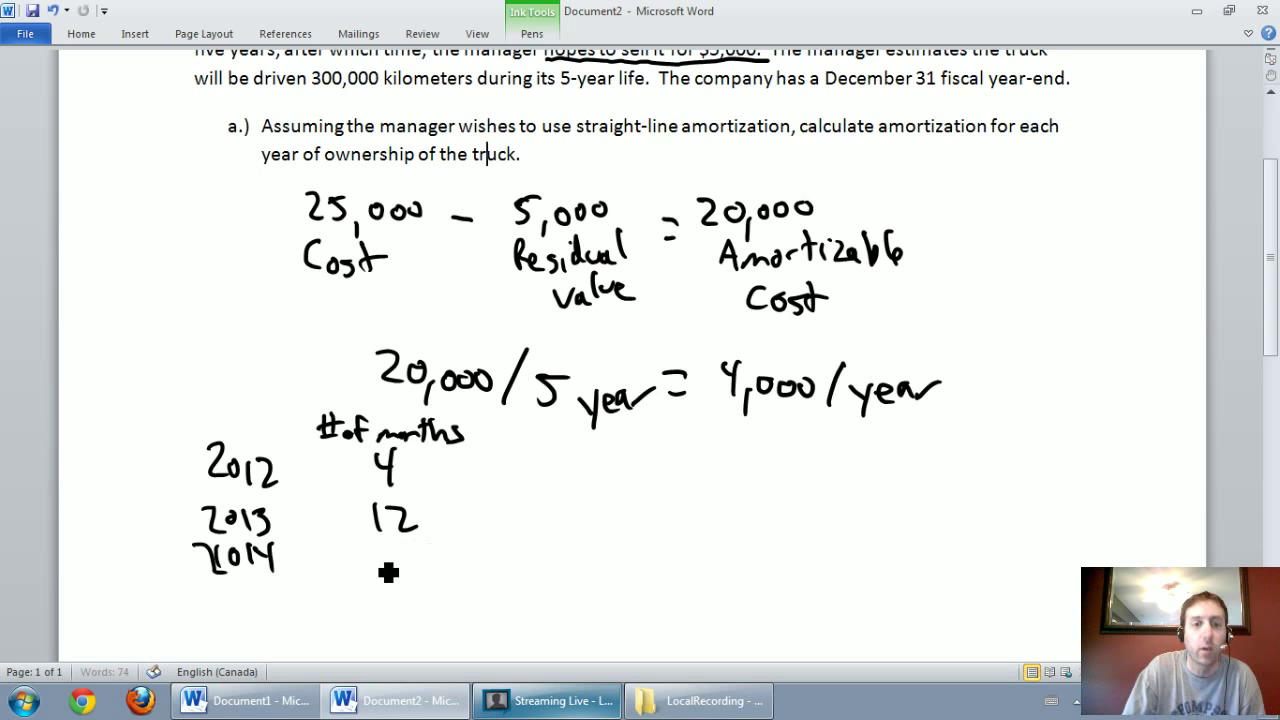
pyautogui.moveTo(378, 546); pyautogui.dragTo(380, 568)
pyautogui.moveTo(394, 548); pyautogui.dragTo(422, 568)
# - Add 2015 and 2016 with 12 months each, then 2017, undoing a wrong digit
pyautogui.scroll(-3, 430, 565)
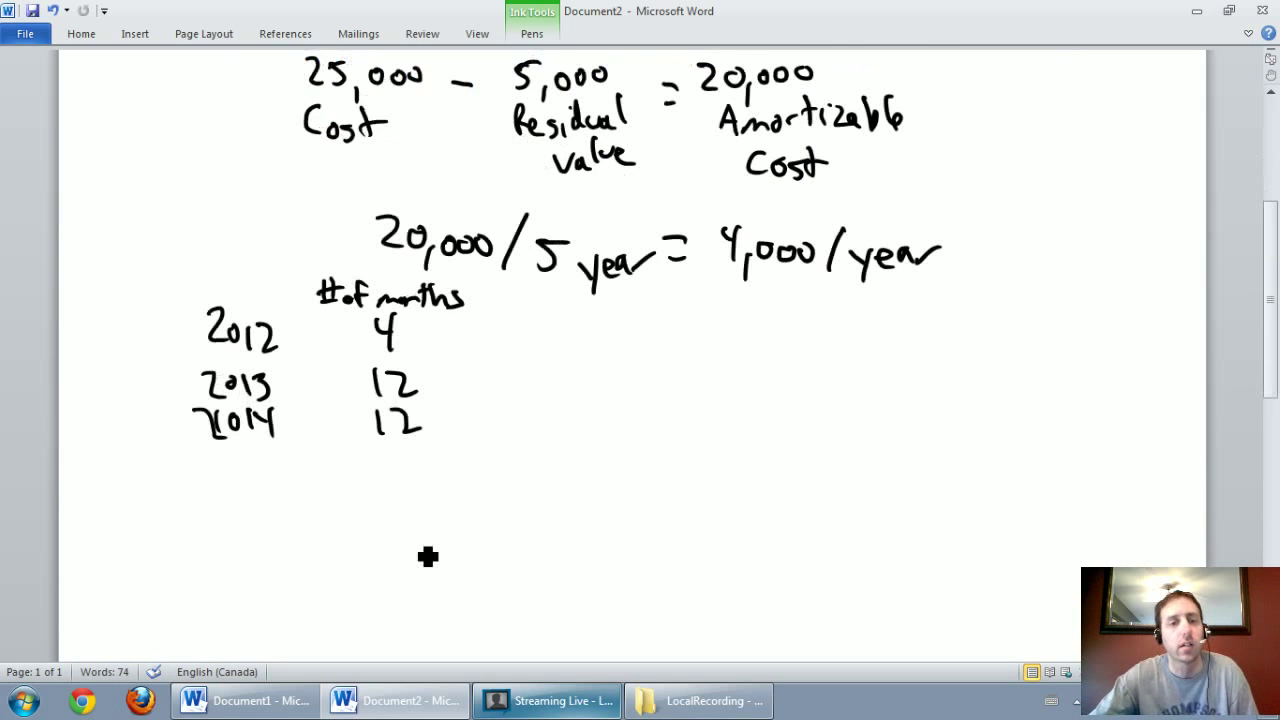
pyautogui.moveTo(206, 454); pyautogui.dragTo(230, 474)
pyautogui.moveTo(242, 456)
pyautogui.mouseDown()
pyautogui.moveTo(243, 477)
pyautogui.moveTo(238, 458)
pyautogui.mouseUp()
pyautogui.moveTo(252, 456); pyautogui.dragTo(258, 477)
pyautogui.moveTo(388, 458)
pyautogui.mouseDown()
pyautogui.moveTo(390, 482)
pyautogui.moveTo(430, 480)
pyautogui.mouseUp()
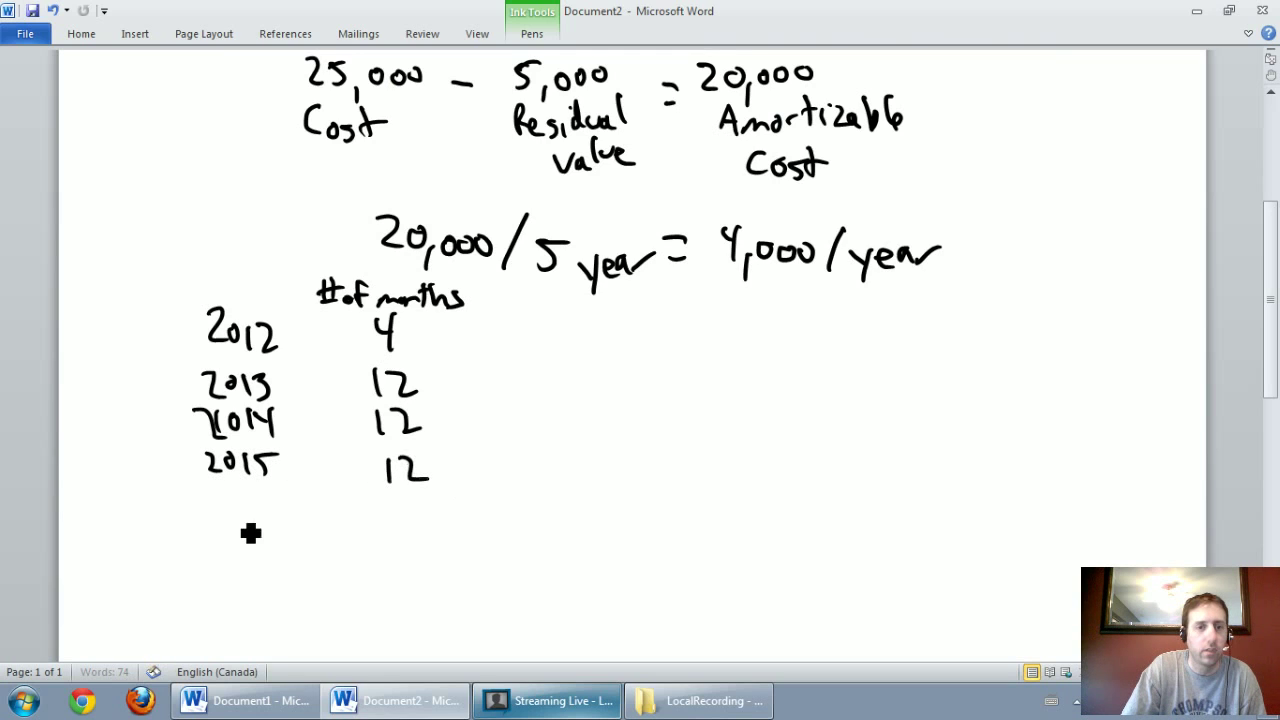
pyautogui.moveTo(208, 496)
pyautogui.mouseDown()
pyautogui.moveTo(228, 515)
pyautogui.moveTo(238, 494)
pyautogui.mouseUp()
pyautogui.moveTo(256, 492)
pyautogui.mouseDown()
pyautogui.moveTo(257, 514)
pyautogui.moveTo(266, 508)
pyautogui.mouseUp()
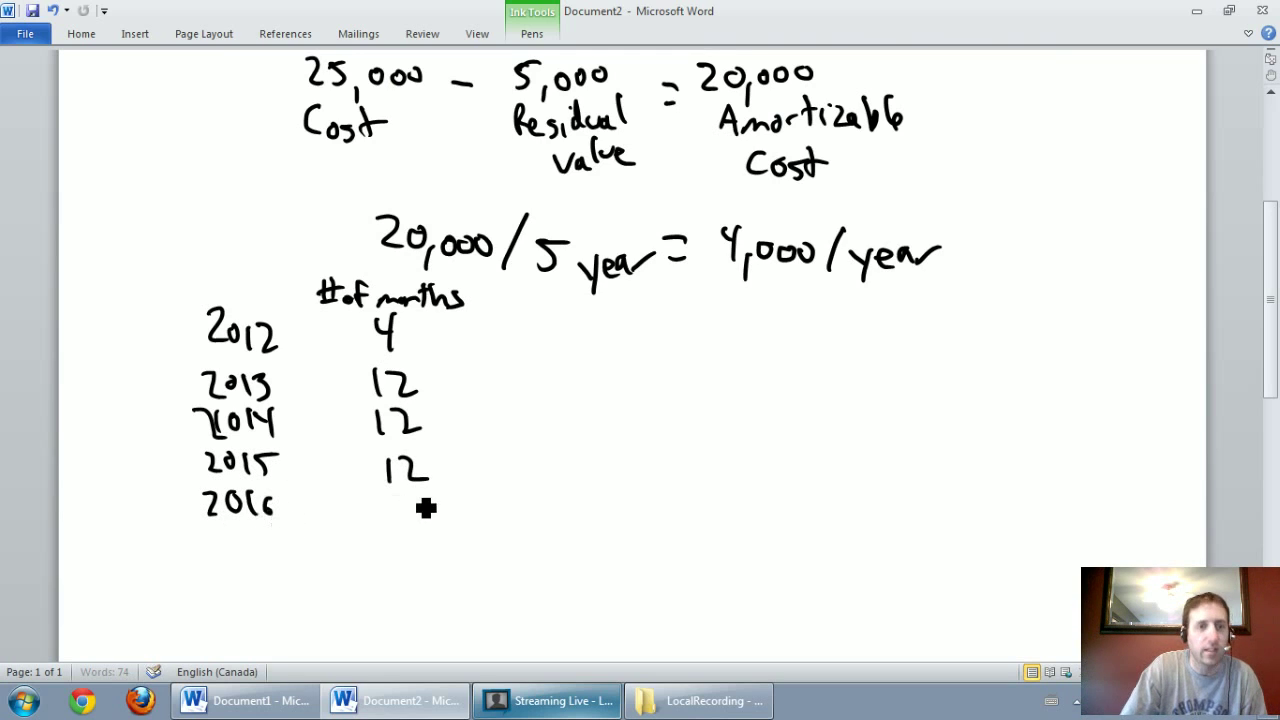
pyautogui.moveTo(393, 496)
pyautogui.mouseDown()
pyautogui.moveTo(395, 518)
pyautogui.moveTo(438, 516)
pyautogui.mouseUp()
pyautogui.moveTo(208, 538)
pyautogui.mouseDown()
pyautogui.moveTo(234, 558)
pyautogui.moveTo(244, 541)
pyautogui.moveTo(258, 566)
pyautogui.moveTo(288, 566)
pyautogui.mouseUp()
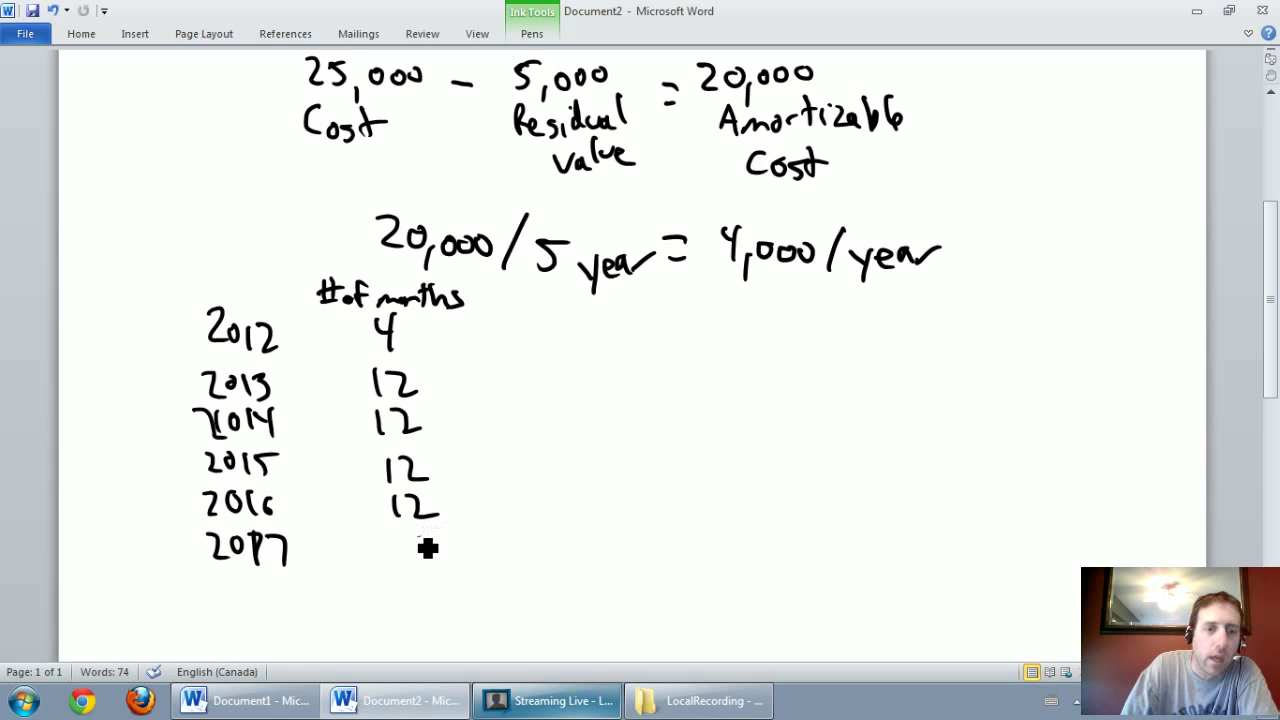
pyautogui.moveTo(411, 539)
pyautogui.mouseDown()
pyautogui.moveTo(437, 570)
pyautogui.moveTo(443, 543)
pyautogui.mouseUp()
pyautogui.hotkey('ctrl', 'z')
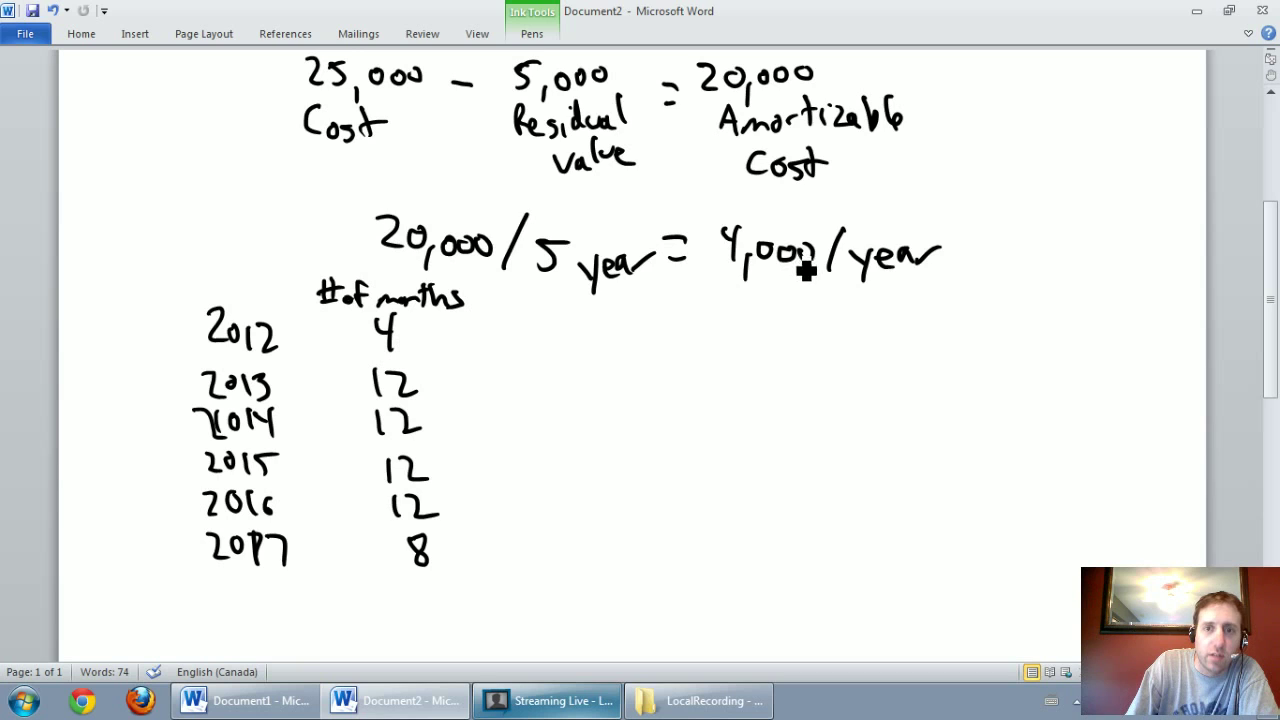
# - Handwrite the 'Amort (SL)' heading and '4000*4/12 = 1333' on the 2012 row
pyautogui.moveTo(562, 318)
pyautogui.mouseDown()
pyautogui.moveTo(577, 303)
pyautogui.moveTo(603, 326)
pyautogui.moveTo(710, 312)
pyautogui.moveTo(734, 330)
pyautogui.mouseUp()
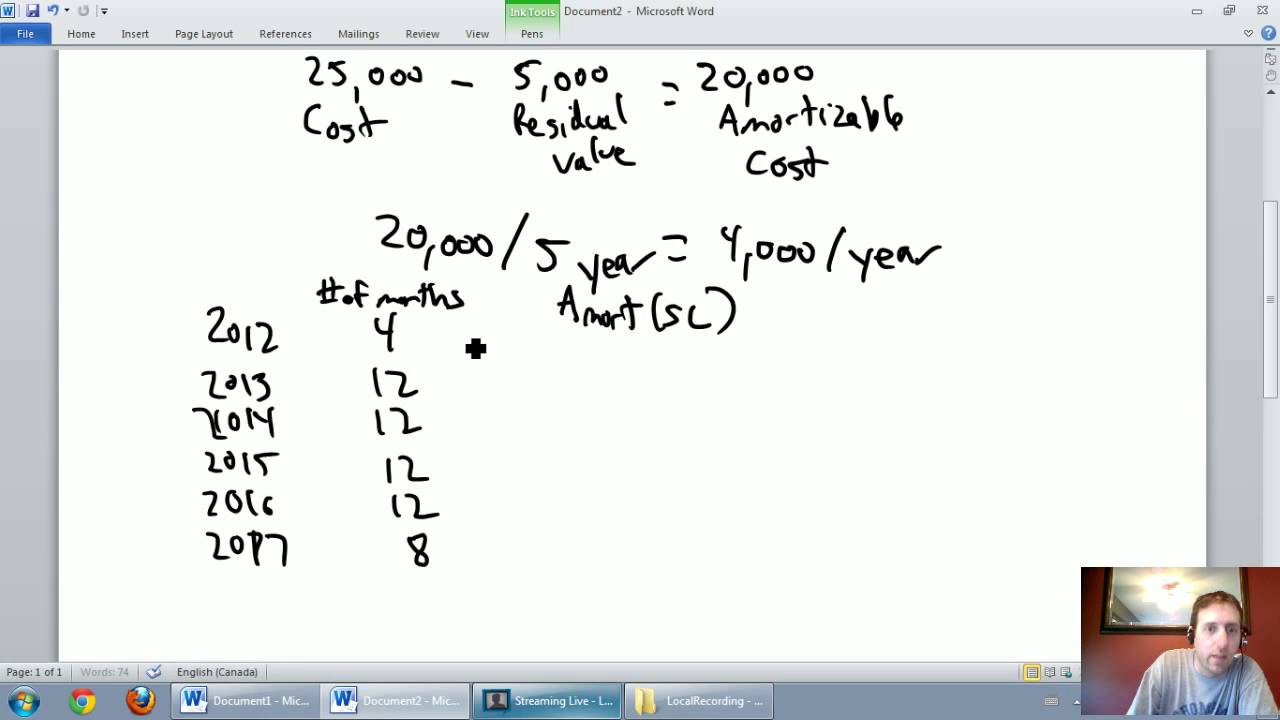
pyautogui.moveTo(470, 330)
pyautogui.mouseDown()
pyautogui.moveTo(526, 363)
pyautogui.moveTo(574, 334)
pyautogui.moveTo(578, 362)
pyautogui.moveTo(615, 338)
pyautogui.moveTo(622, 352)
pyautogui.mouseUp()
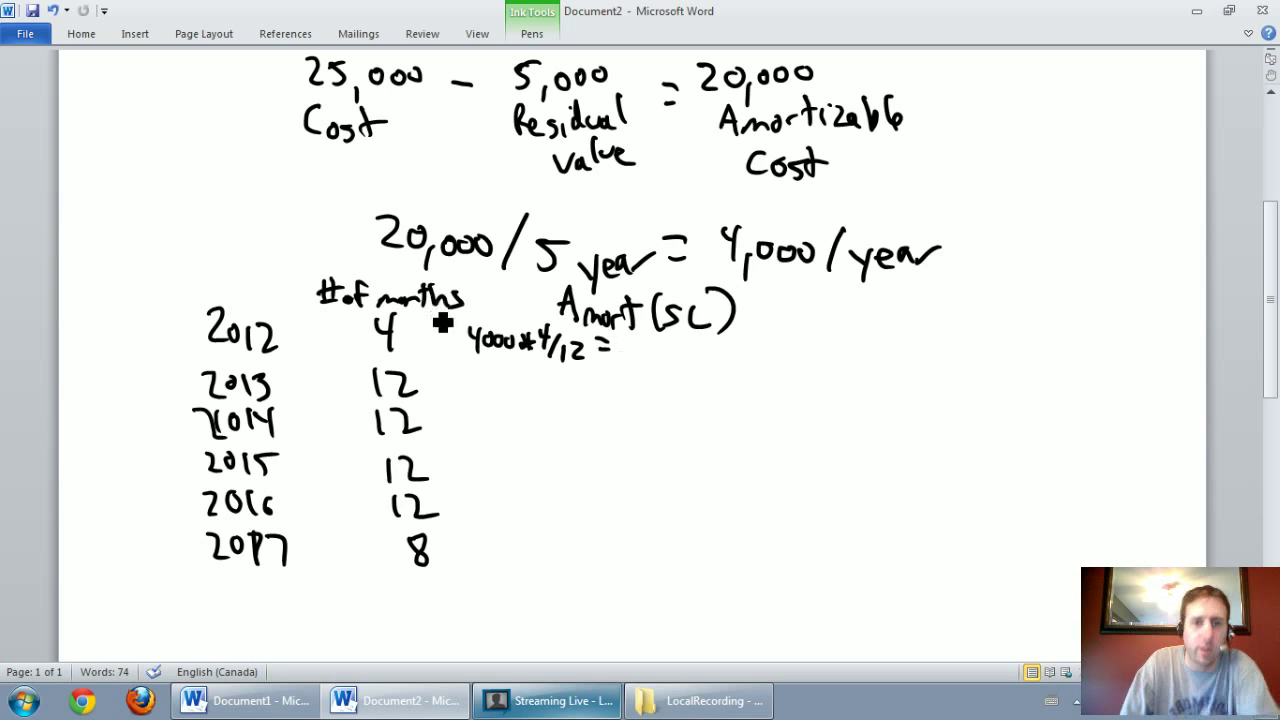
pyautogui.moveTo(633, 333)
pyautogui.mouseDown()
pyautogui.moveTo(632, 353)
pyautogui.moveTo(698, 362)
pyautogui.mouseUp()
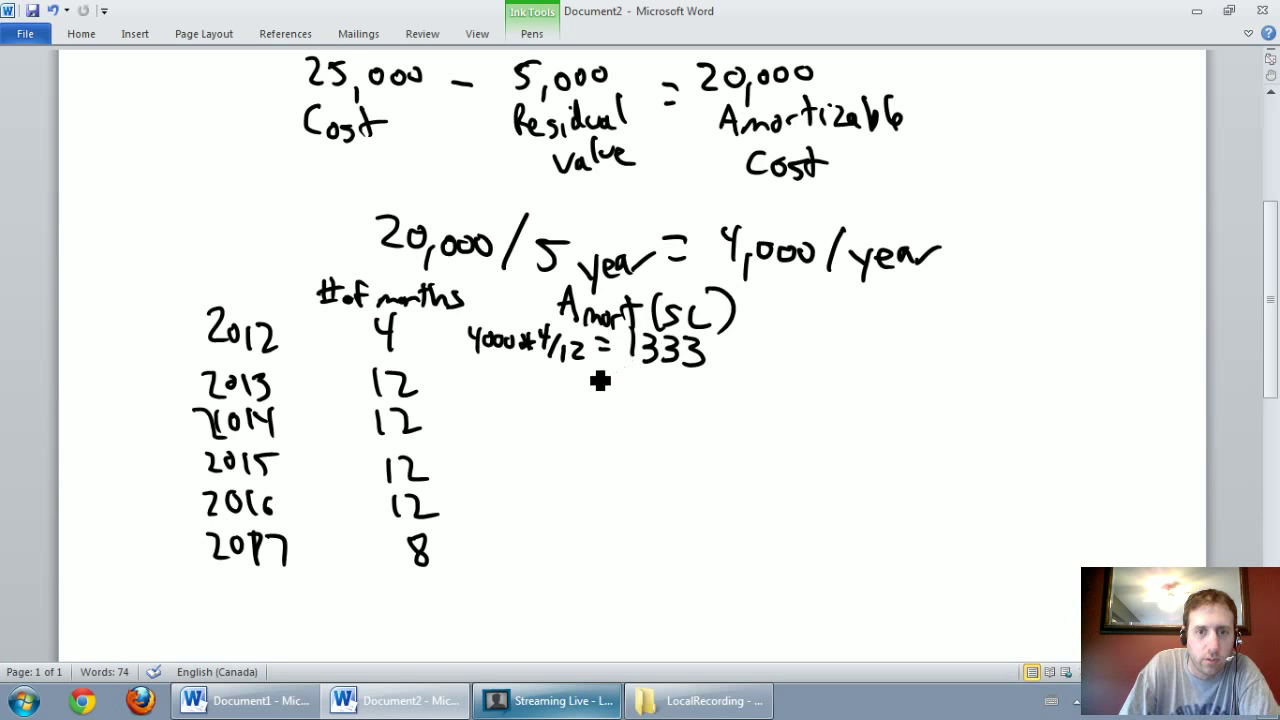
# - Write amortization of 4000 for 2013–2016 and 2667 for 2017
pyautogui.moveTo(588, 369)
pyautogui.mouseDown()
pyautogui.moveTo(650, 388)
pyautogui.moveTo(617, 406)
pyautogui.moveTo(603, 398)
pyautogui.mouseUp()
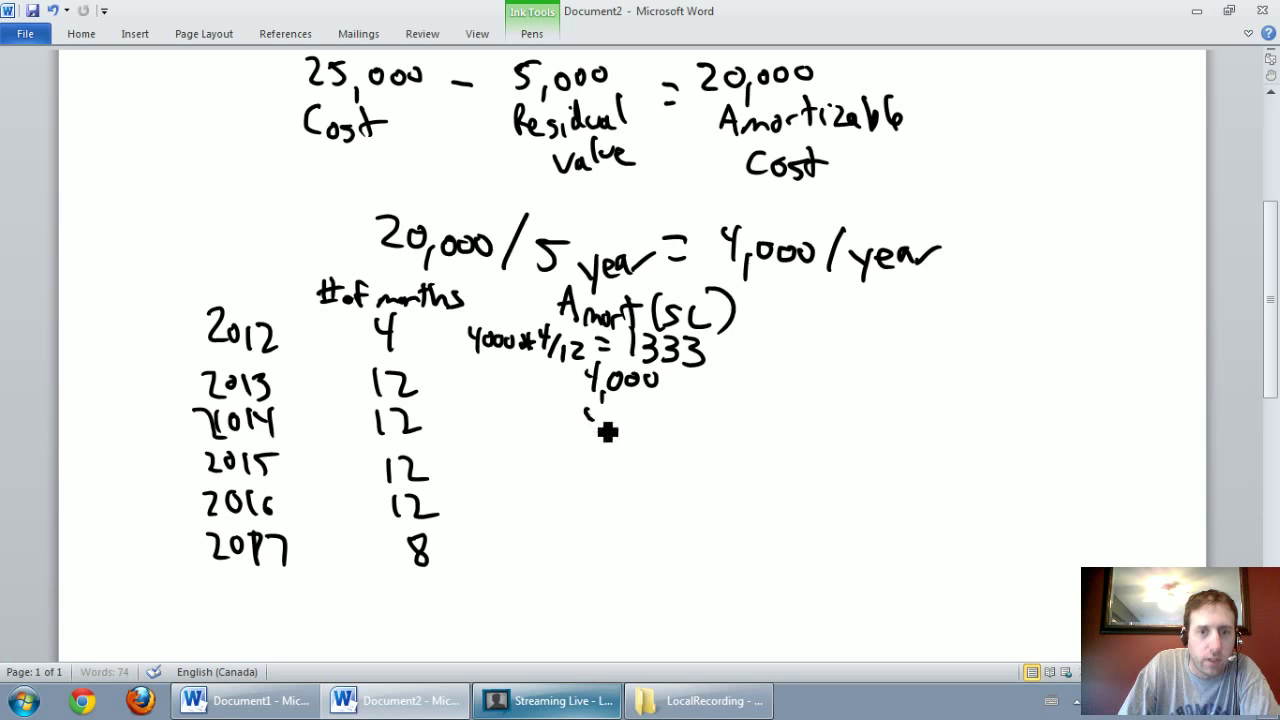
pyautogui.moveTo(607, 432); pyautogui.dragTo(650, 418)
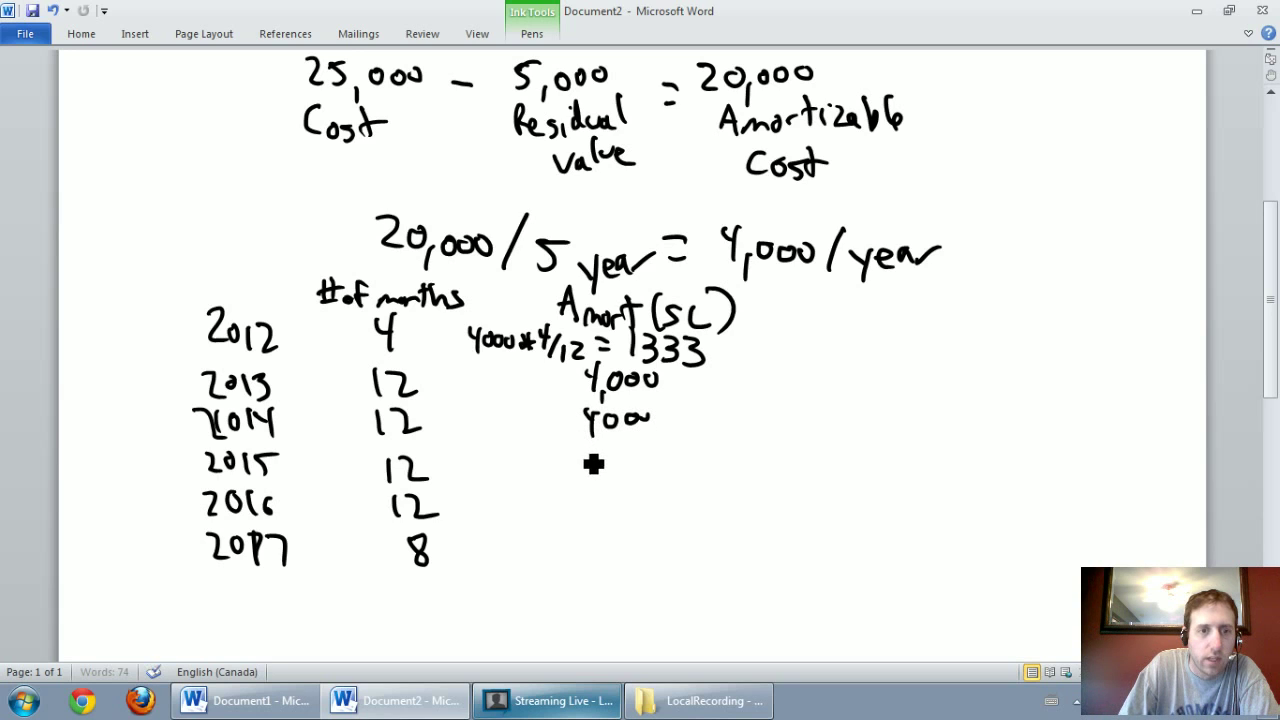
pyautogui.moveTo(594, 463); pyautogui.dragTo(656, 458)
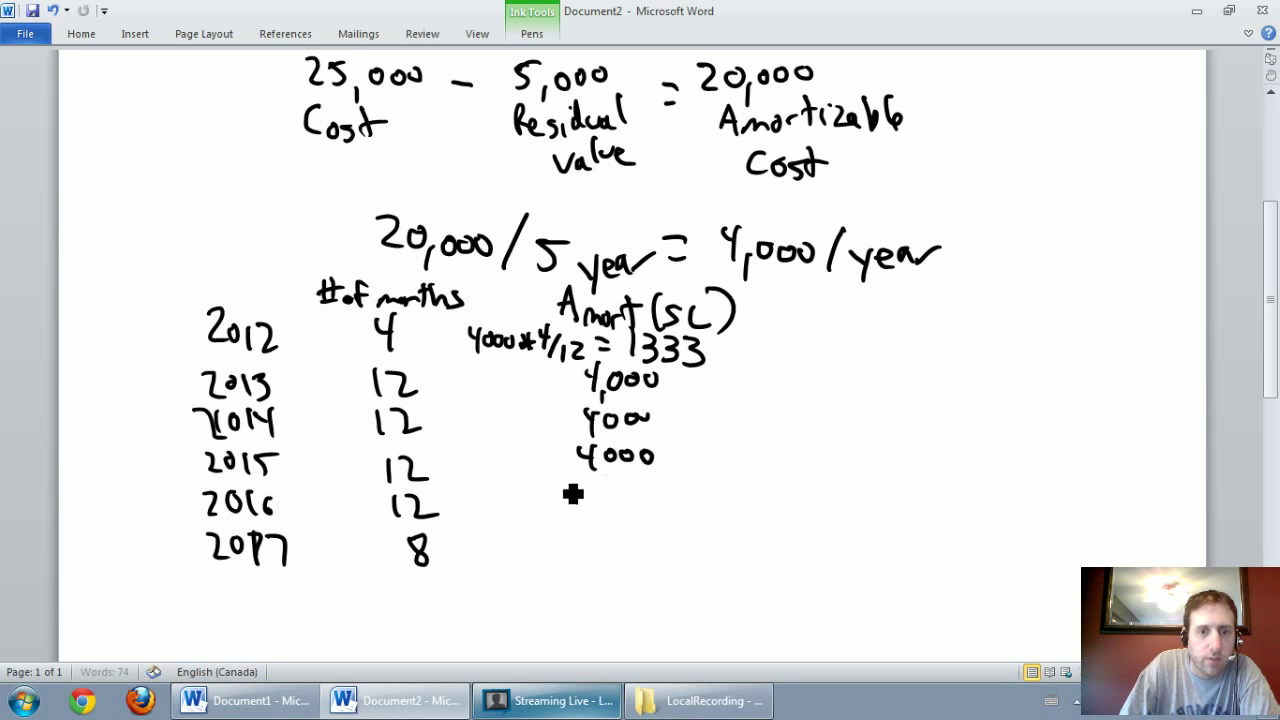
pyautogui.moveTo(584, 496)
pyautogui.mouseDown()
pyautogui.moveTo(595, 520)
pyautogui.moveTo(616, 498)
pyautogui.moveTo(647, 499)
pyautogui.mouseUp()
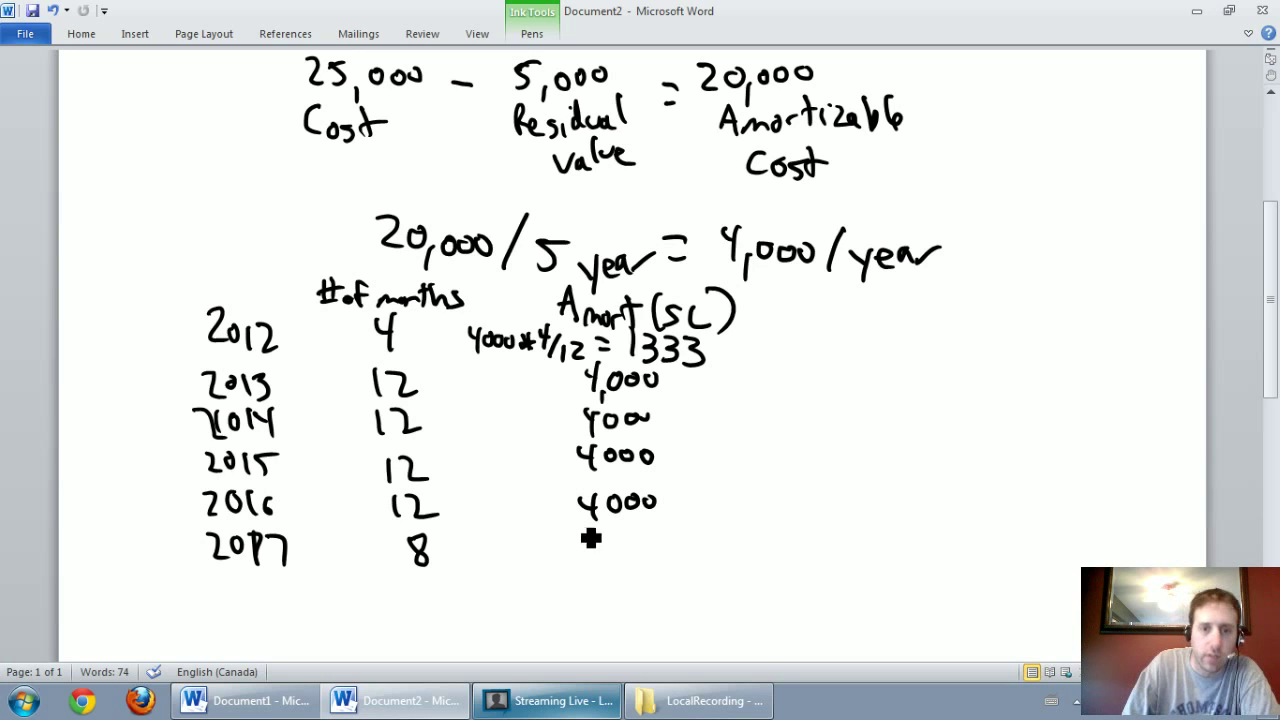
pyautogui.moveTo(579, 540); pyautogui.dragTo(597, 558)
pyautogui.moveTo(604, 540)
pyautogui.mouseDown()
pyautogui.moveTo(646, 574)
pyautogui.moveTo(674, 563)
pyautogui.mouseUp()
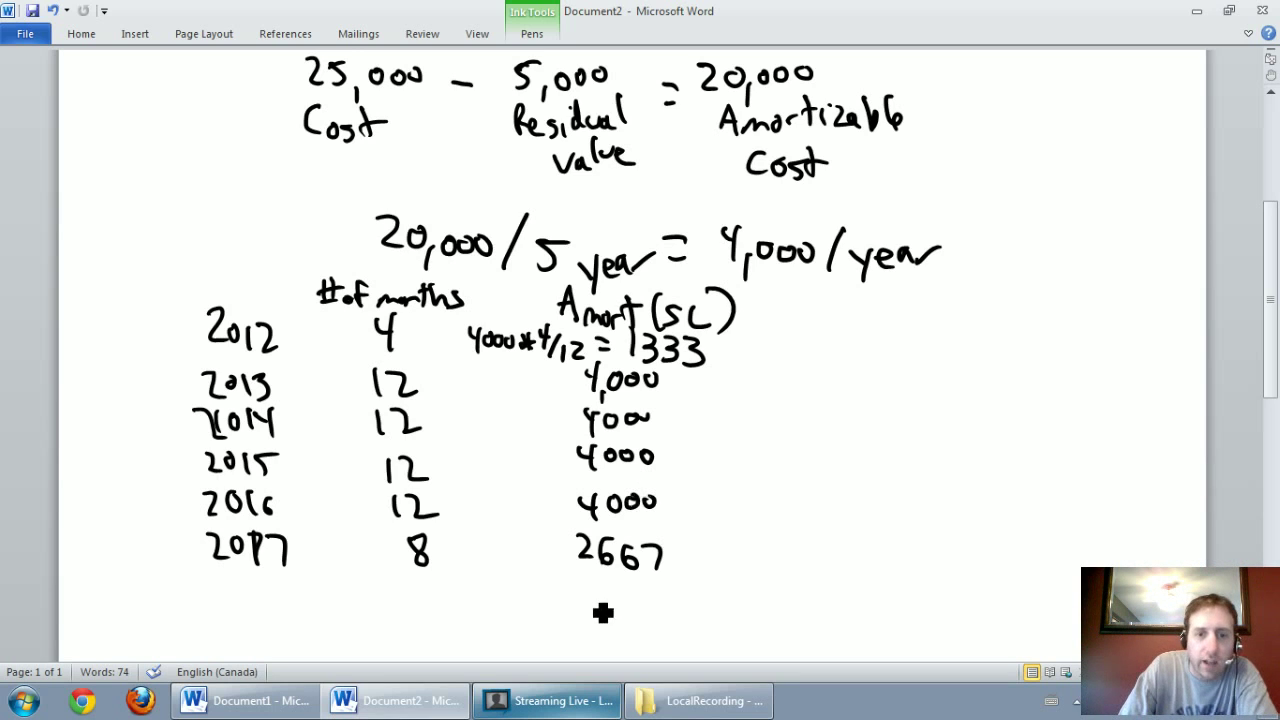
# - Underline the Amort (SL) column and write the 20,000 total beneath
pyautogui.moveTo(566, 573); pyautogui.dragTo(685, 582)
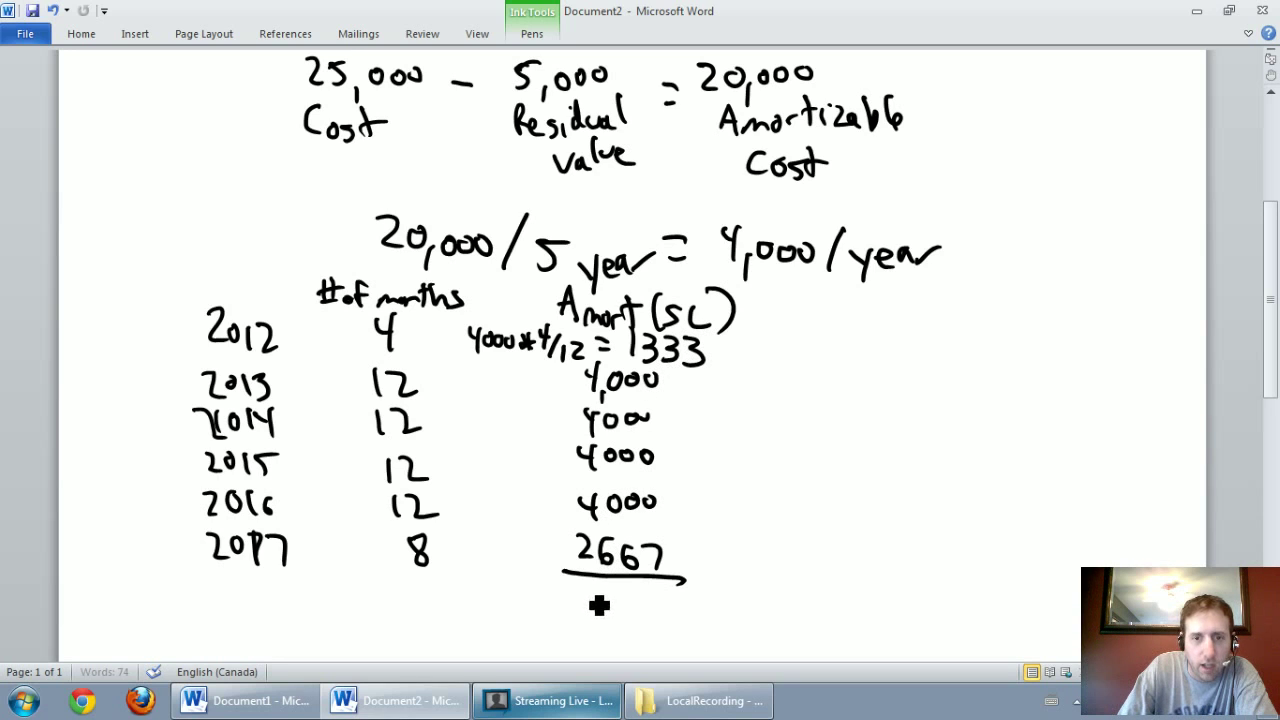
pyautogui.moveTo(568, 591)
pyautogui.mouseDown()
pyautogui.moveTo(592, 611)
pyautogui.moveTo(604, 595)
pyautogui.mouseUp()
pyautogui.moveTo(618, 608)
pyautogui.mouseDown()
pyautogui.moveTo(614, 622)
pyautogui.moveTo(674, 604)
pyautogui.mouseUp()
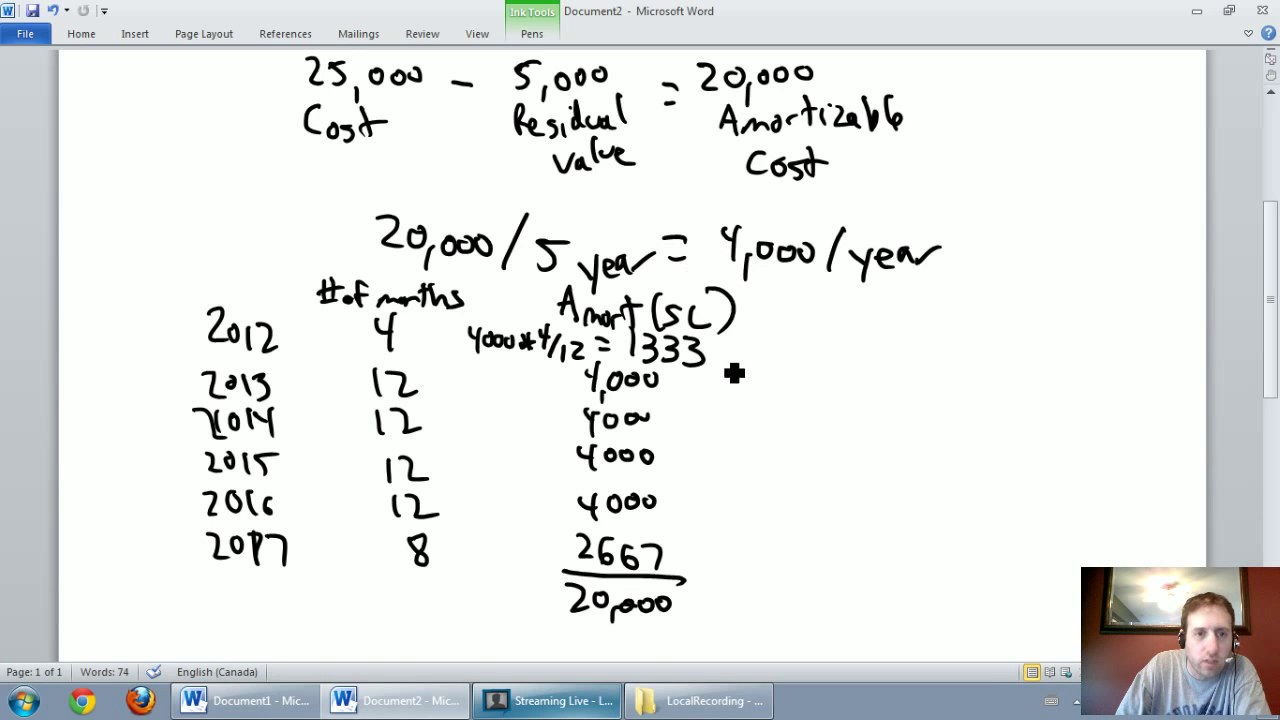
# - Draw an arrow from 1333 and write 'Dec 31, 2012' with 'DR Amort. exp 1333'
pyautogui.moveTo(724, 352)
pyautogui.mouseDown()
pyautogui.moveTo(789, 368)
pyautogui.moveTo(770, 382)
pyautogui.mouseUp()
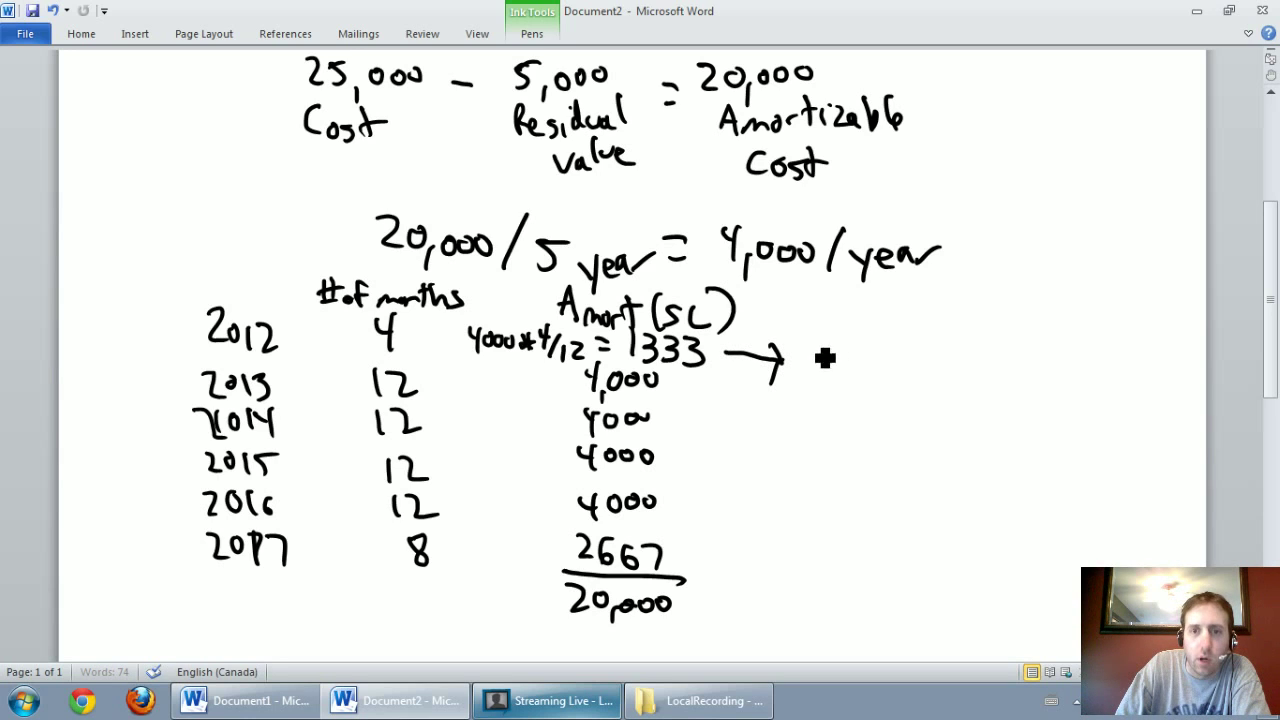
pyautogui.moveTo(810, 342)
pyautogui.mouseDown()
pyautogui.moveTo(826, 372)
pyautogui.moveTo(952, 368)
pyautogui.mouseUp()
pyautogui.moveTo(958, 345)
pyautogui.mouseDown()
pyautogui.moveTo(960, 370)
pyautogui.moveTo(982, 368)
pyautogui.mouseUp()
pyautogui.moveTo(904, 366); pyautogui.dragTo(900, 378)
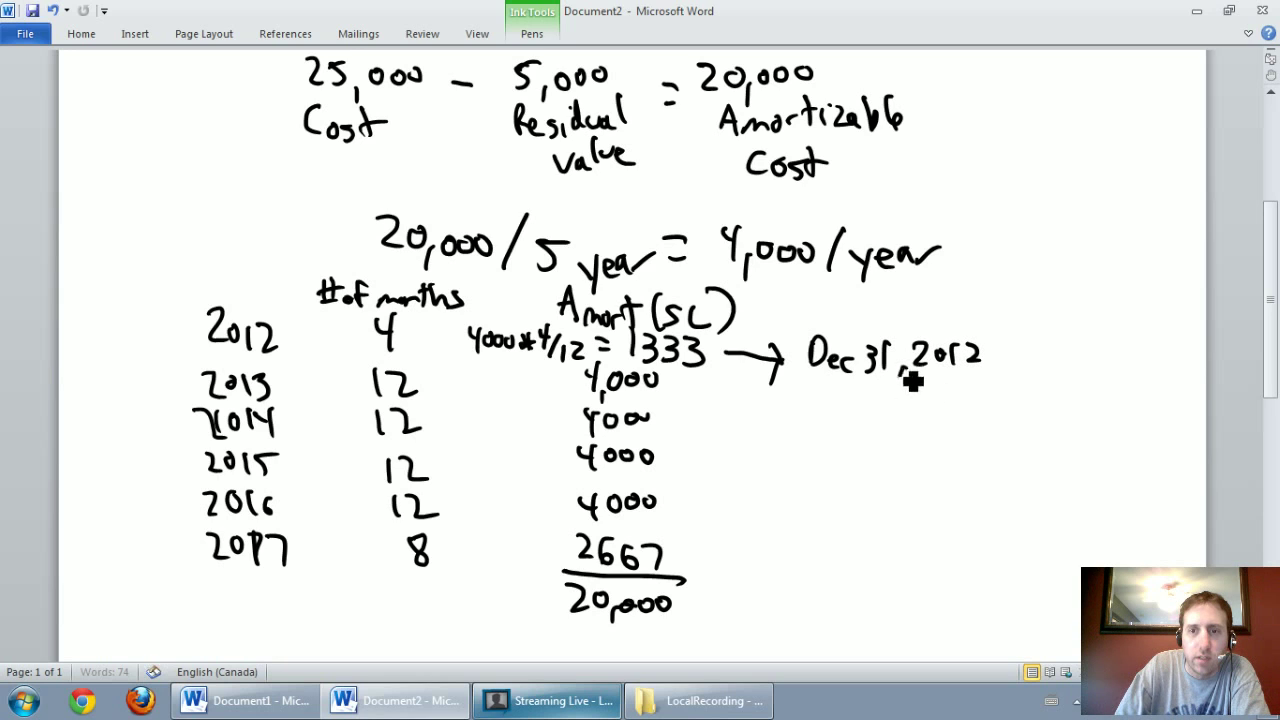
pyautogui.moveTo(805, 396)
pyautogui.mouseDown()
pyautogui.moveTo(806, 424)
pyautogui.moveTo(830, 420)
pyautogui.mouseUp()
pyautogui.moveTo(846, 404)
pyautogui.mouseDown()
pyautogui.moveTo(838, 424)
pyautogui.moveTo(862, 418)
pyautogui.moveTo(863, 403)
pyautogui.moveTo(920, 417)
pyautogui.moveTo(931, 403)
pyautogui.moveTo(970, 432)
pyautogui.moveTo(1057, 404)
pyautogui.moveTo(1122, 402)
pyautogui.mouseUp()
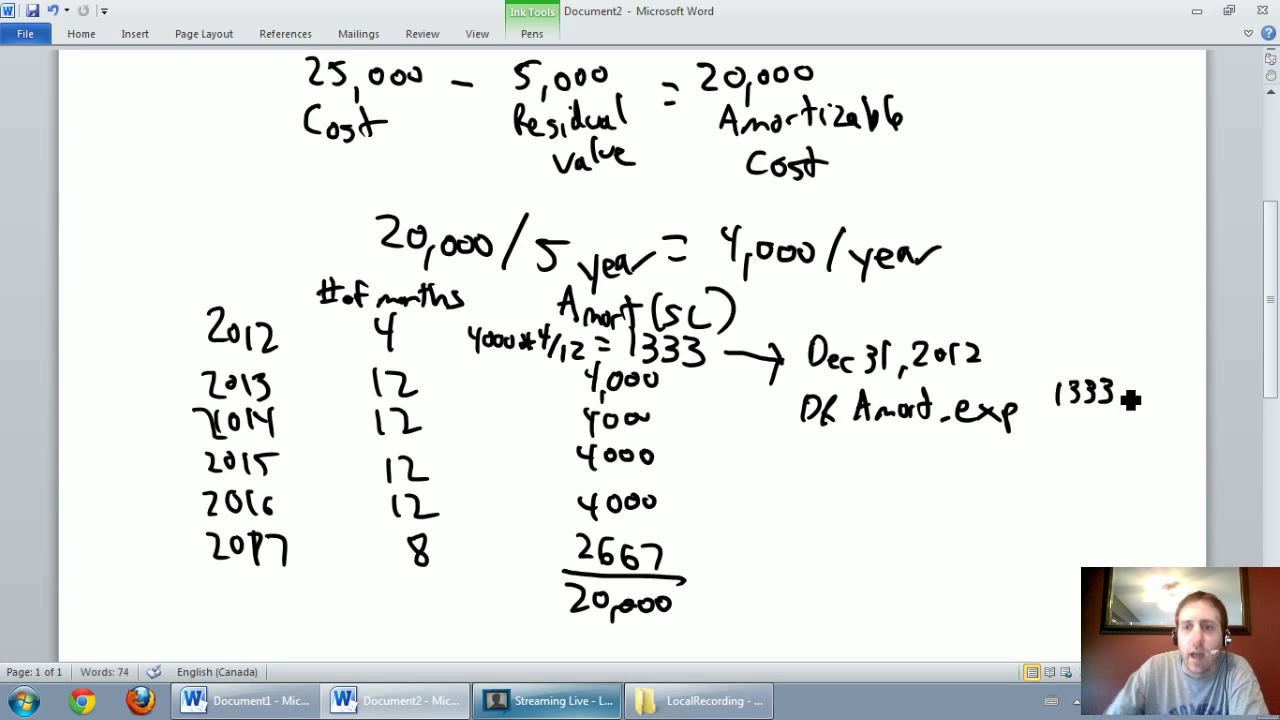
# - Write the credit line 'CR A.A. 1333' below the debit
pyautogui.scroll(-3, 1120, 400)
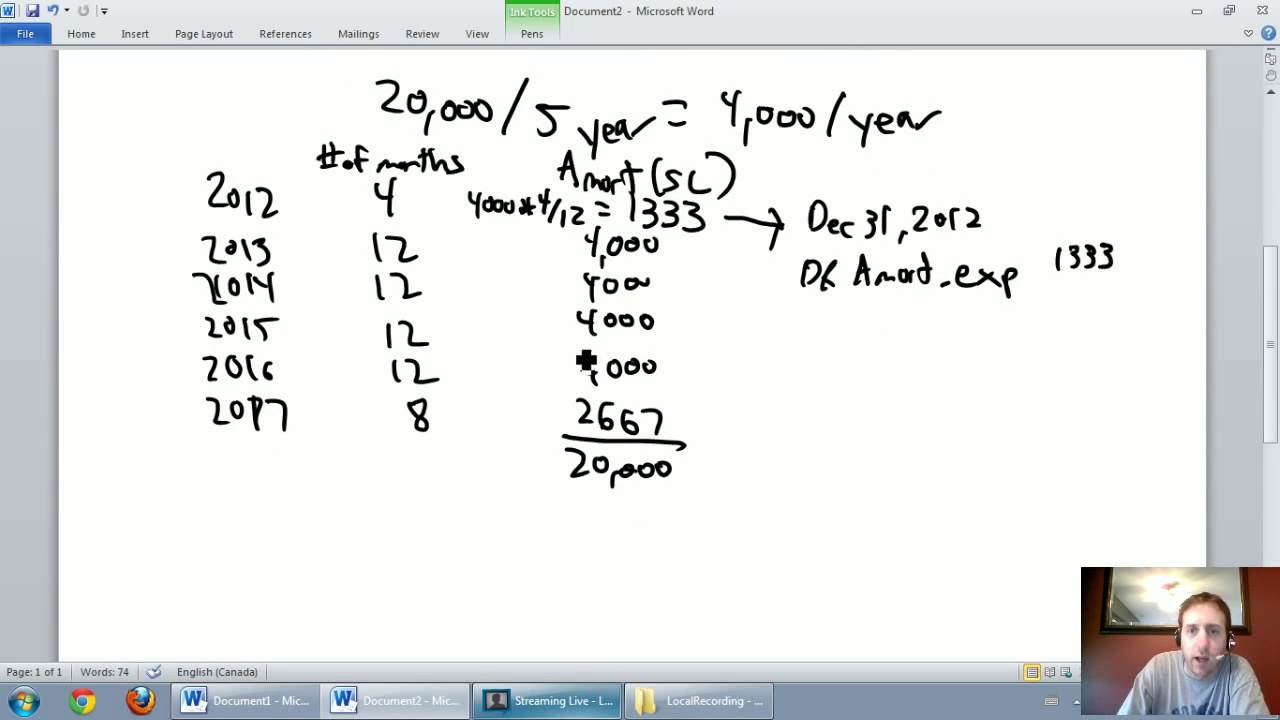
pyautogui.moveTo(858, 305)
pyautogui.mouseDown()
pyautogui.moveTo(856, 320)
pyautogui.moveTo(884, 327)
pyautogui.moveTo(966, 334)
pyautogui.moveTo(974, 323)
pyautogui.mouseUp()
pyautogui.click(925, 324)
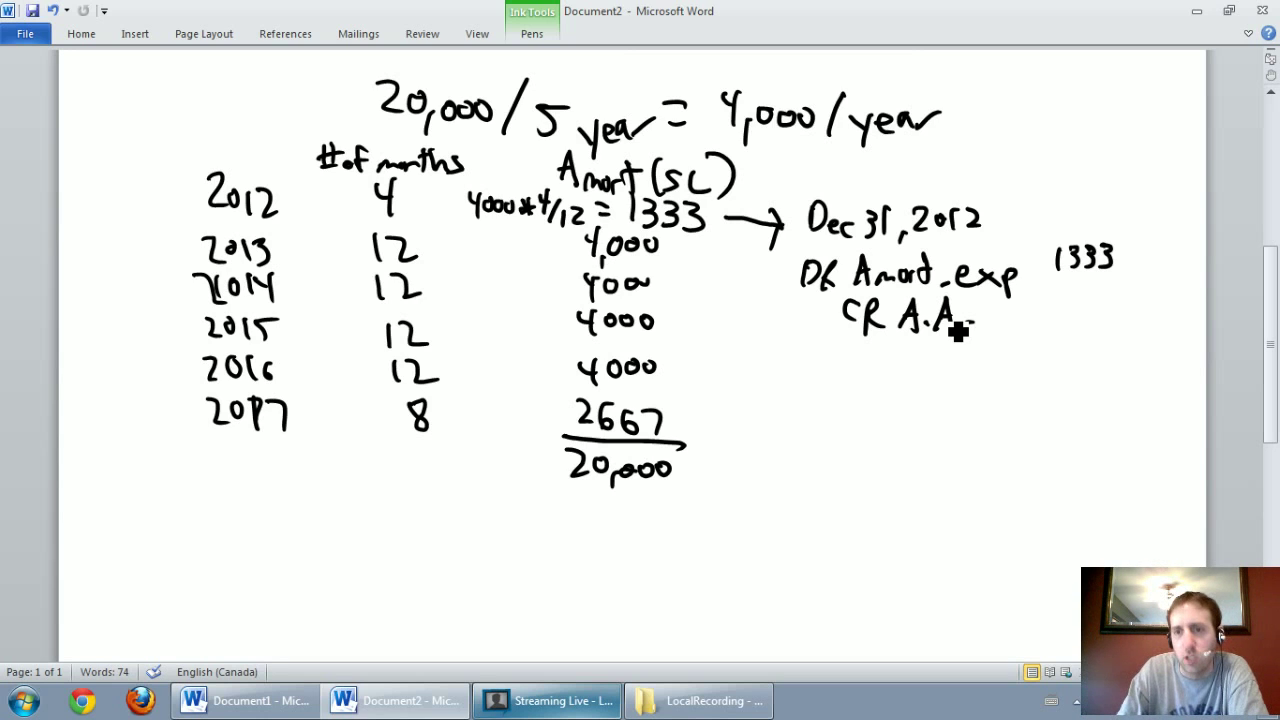
pyautogui.moveTo(1132, 298)
pyautogui.mouseDown()
pyautogui.moveTo(1133, 318)
pyautogui.moveTo(1194, 324)
pyautogui.mouseUp()
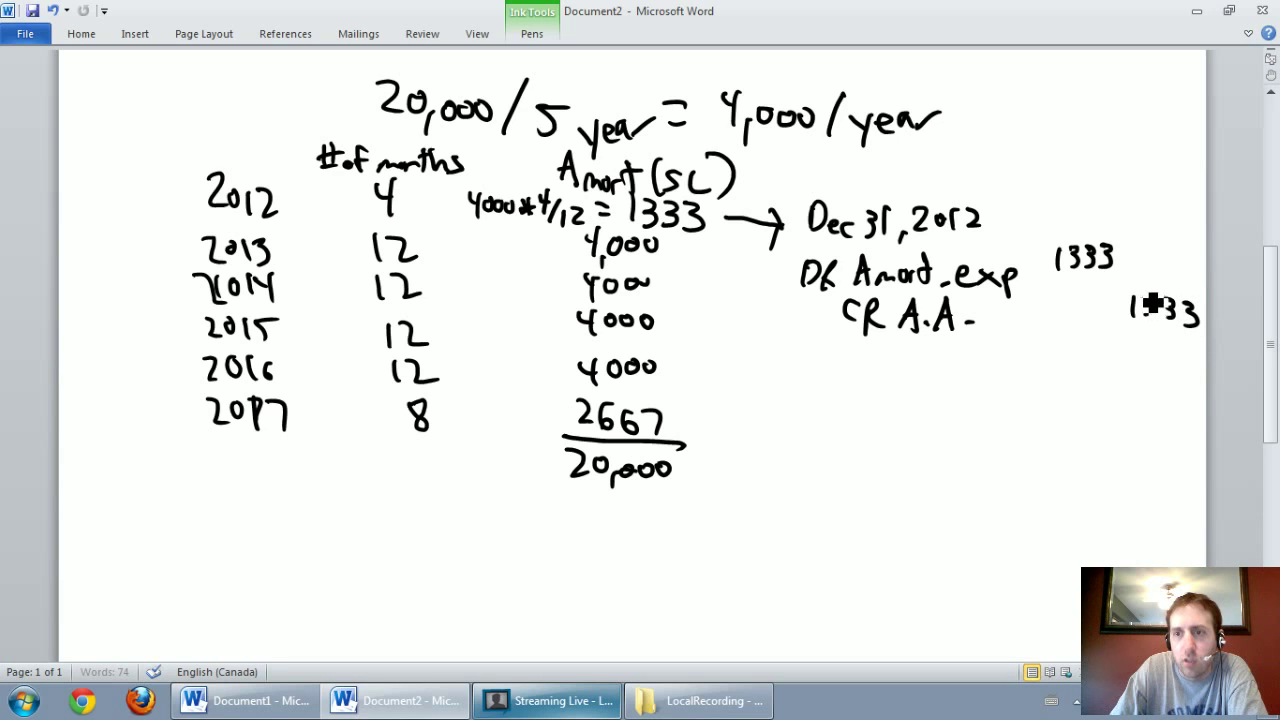